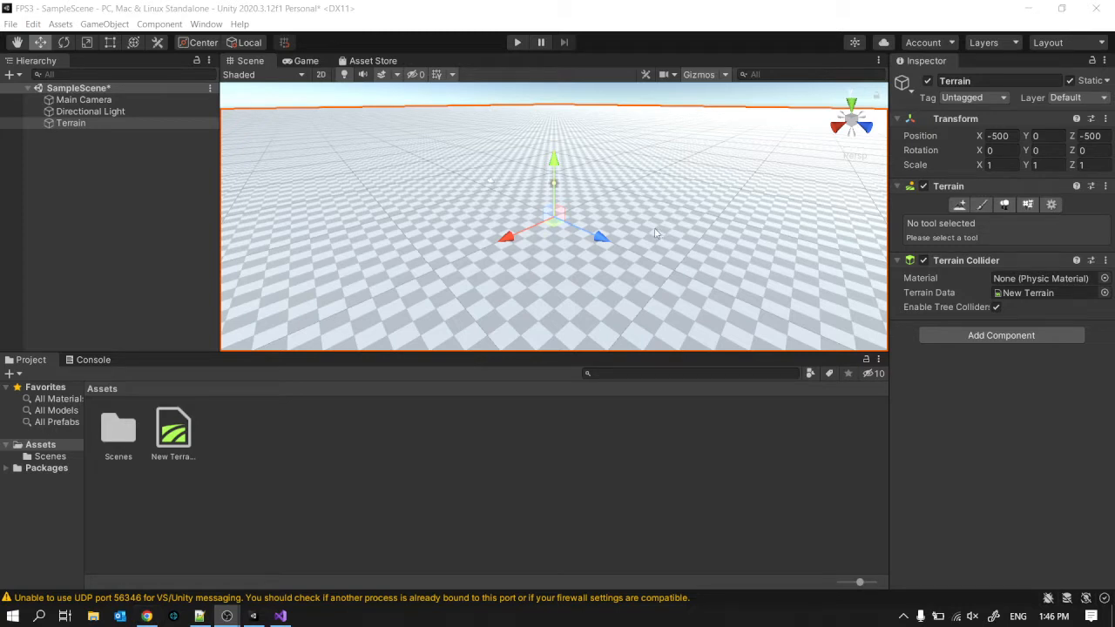
- Switch to Chrome and look through the Unity FPS Controller tutorial's steps and script code
left_click(147, 617)
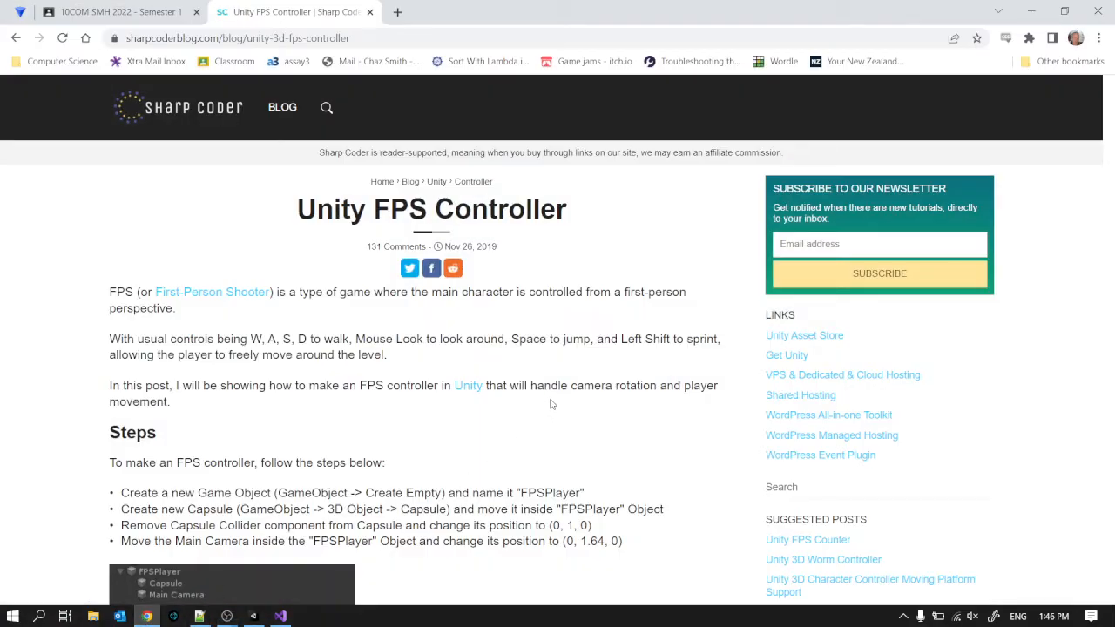
scroll(552, 406, "down", 1)
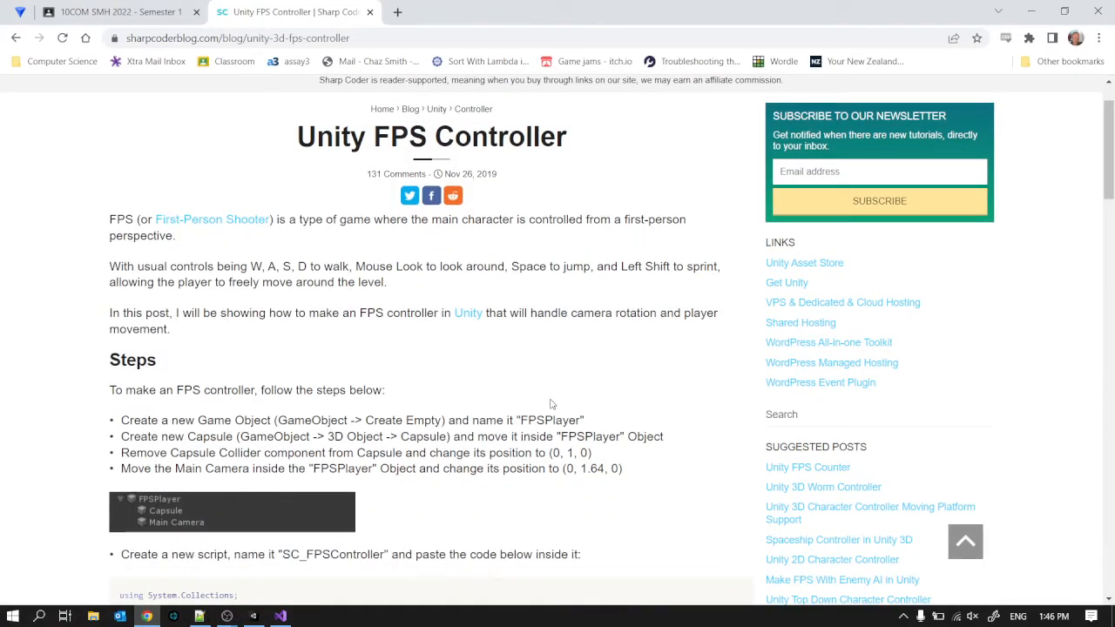
scroll(549, 404, "down", 18)
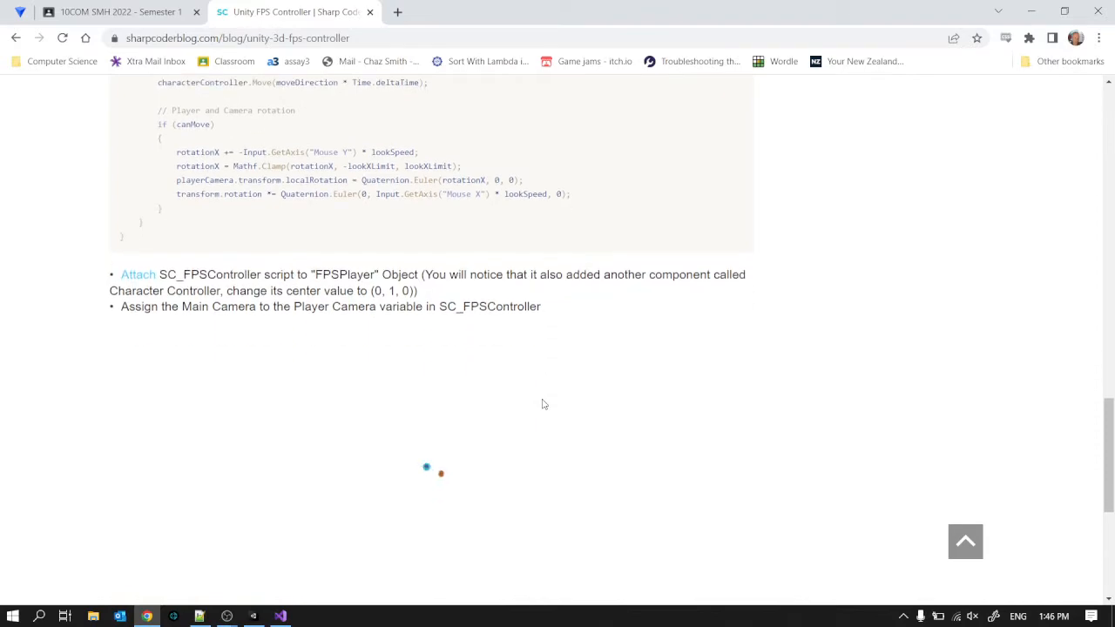
scroll(544, 405, "up", 3)
scroll(542, 403, "up", 12)
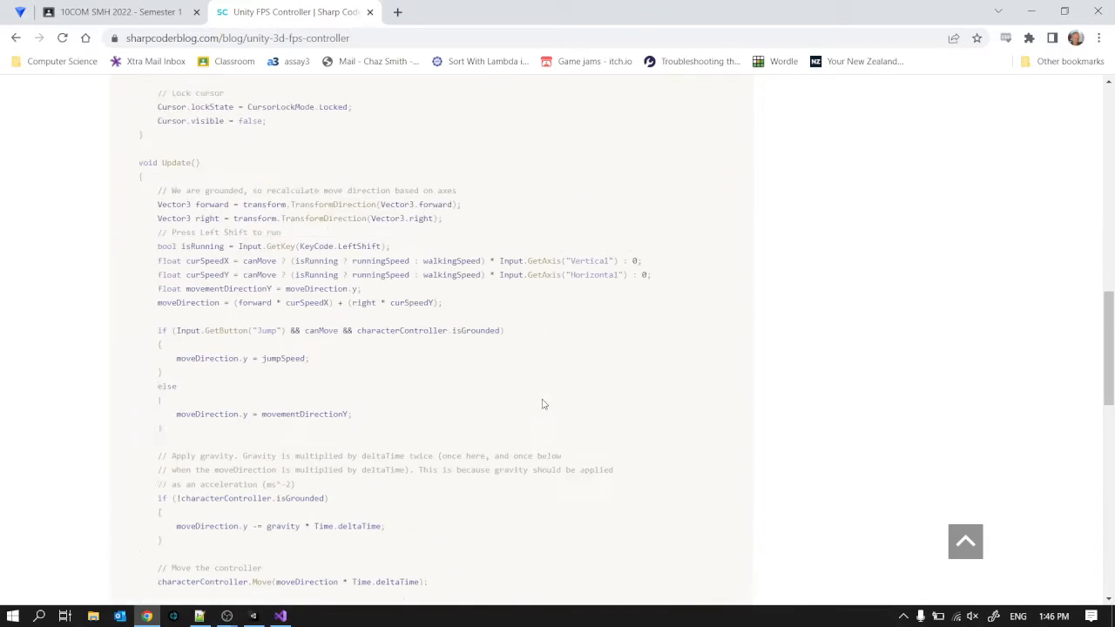
scroll(542, 403, "up", 5)
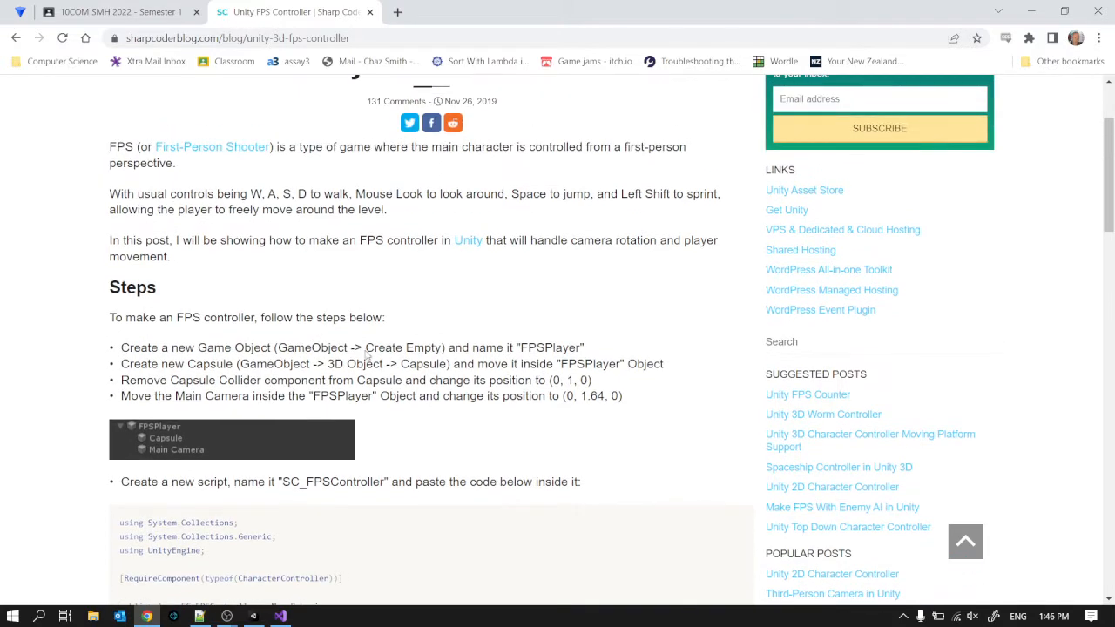
- Bring up the Notepad++ instruction notes, move them off to the other display, and return to Unity with Chrome minimized
left_click(200, 617)
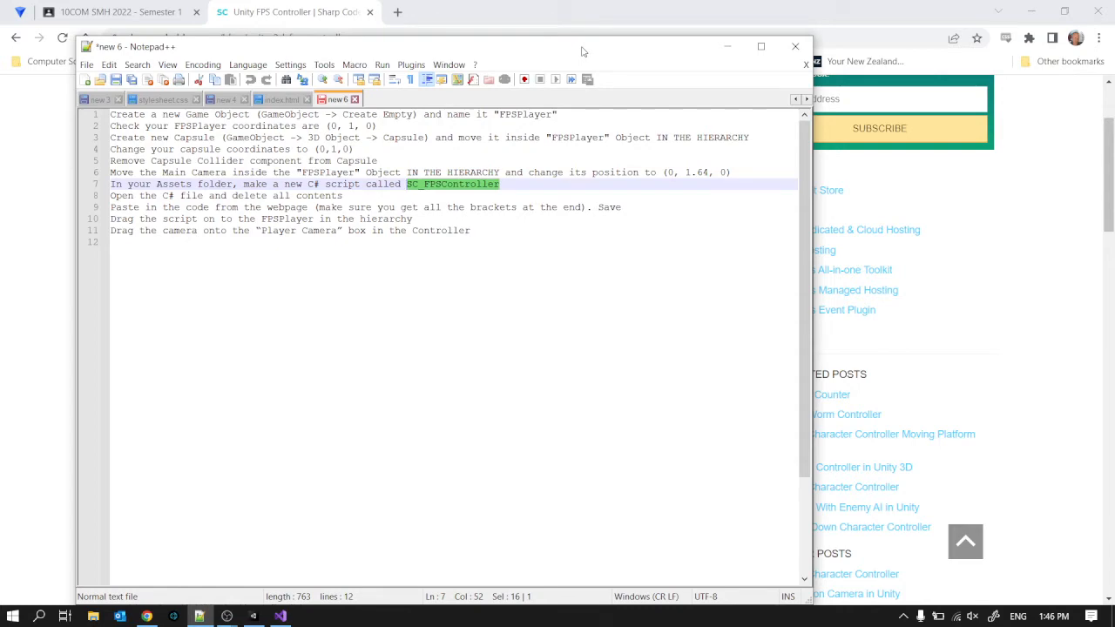
left_click_drag(582, 48, 1114, 109)
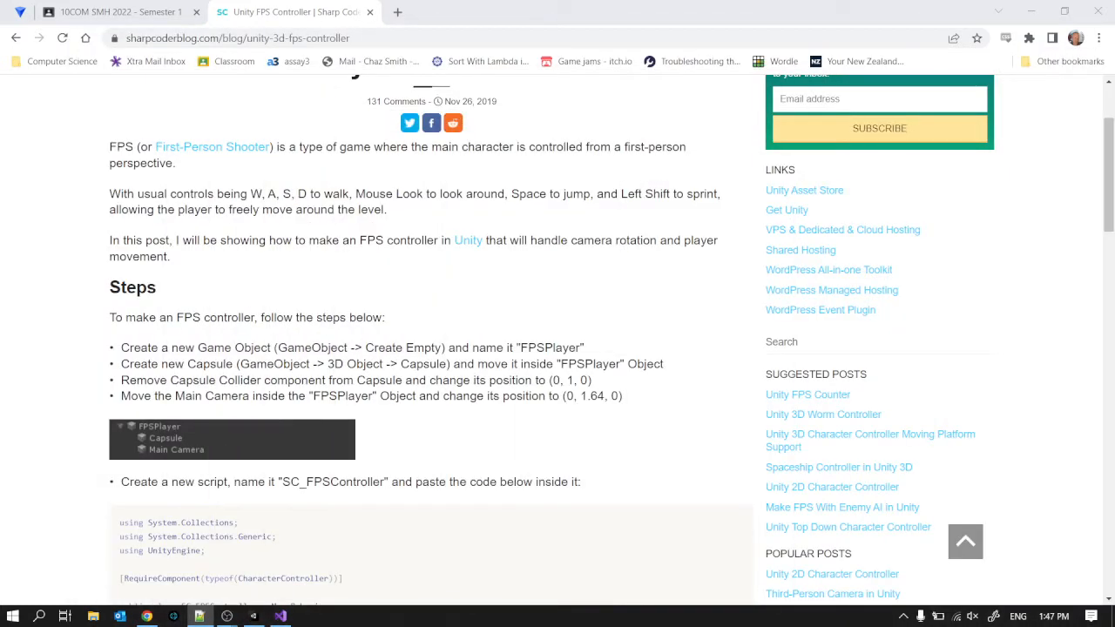
left_click(1031, 11)
left_click(279, 378)
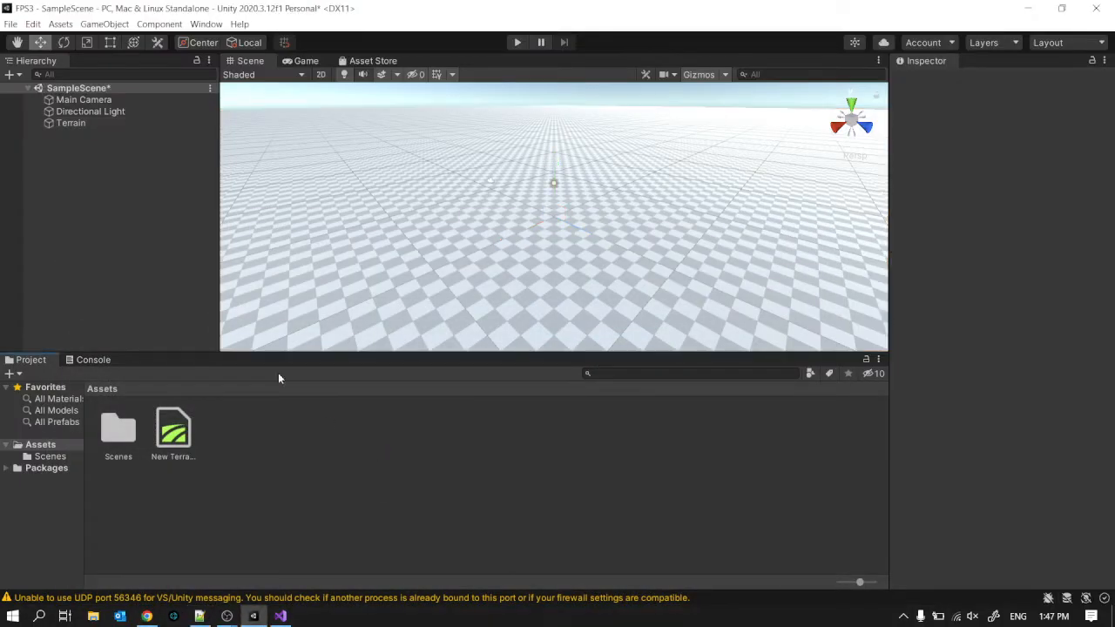
- Create an empty game object named FPSPlayer in the scene and set its Y position to 1
right_click(91, 160)
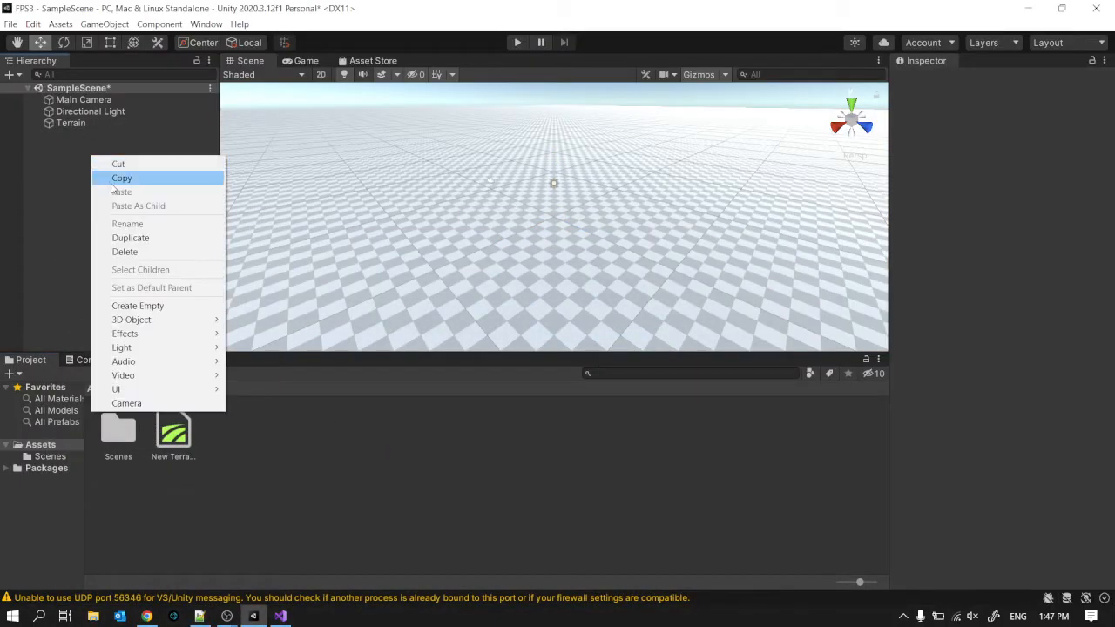
left_click(138, 306)
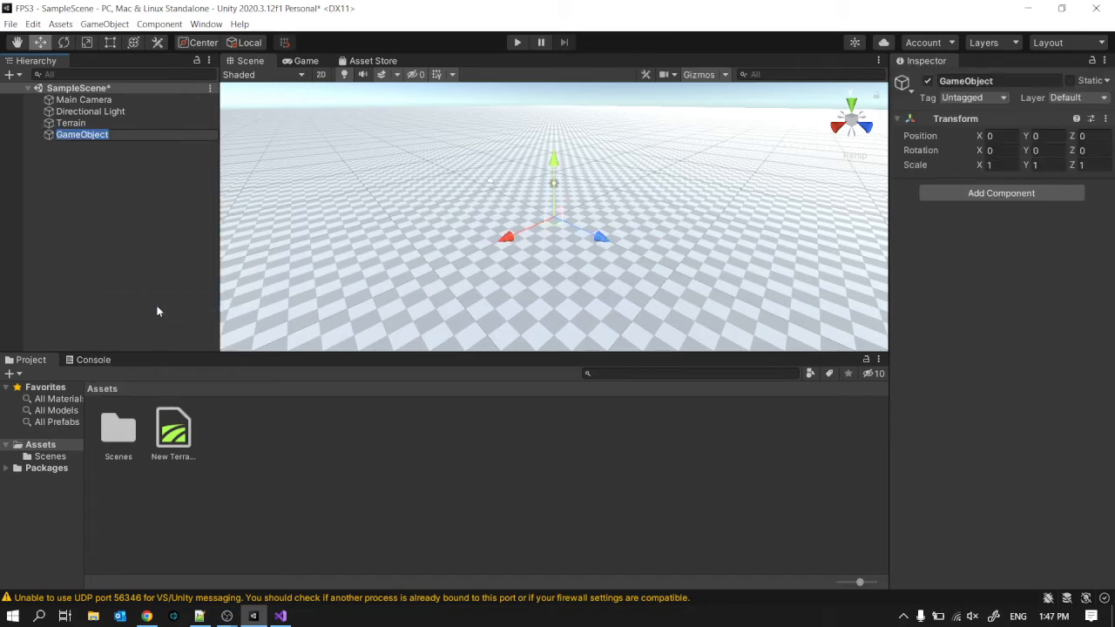
type("FPSPlayer")
key("Return")
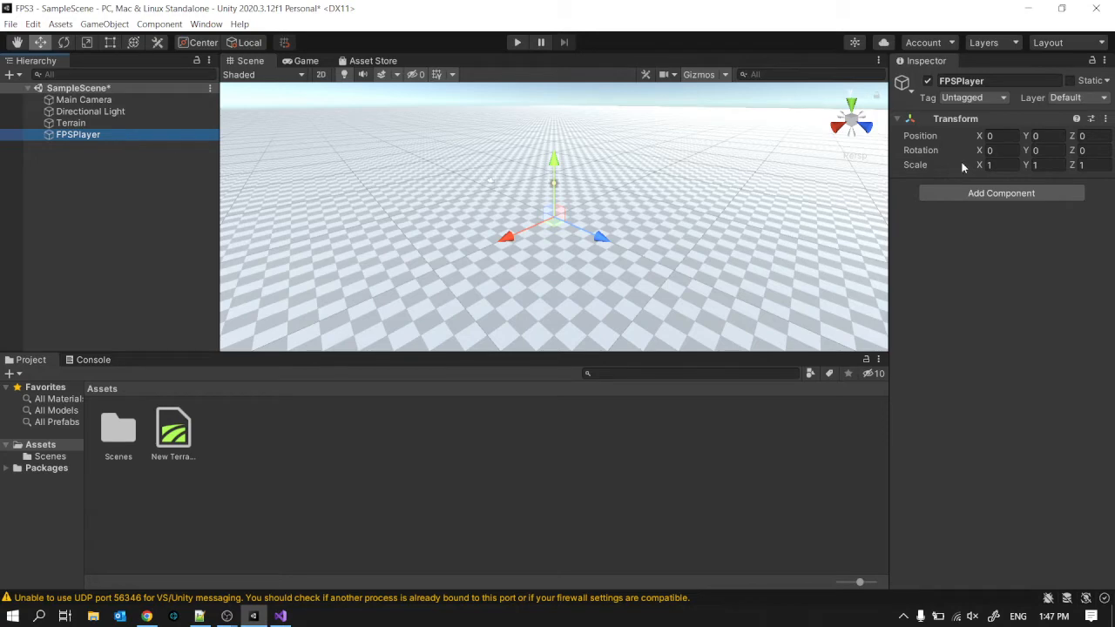
left_click(1046, 136)
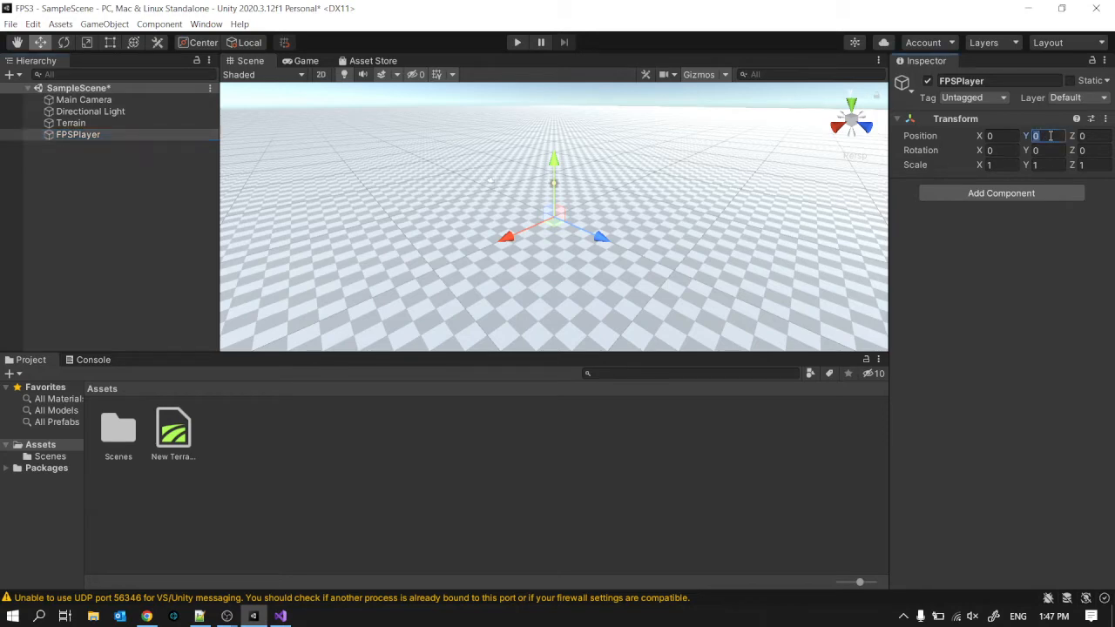
type("1")
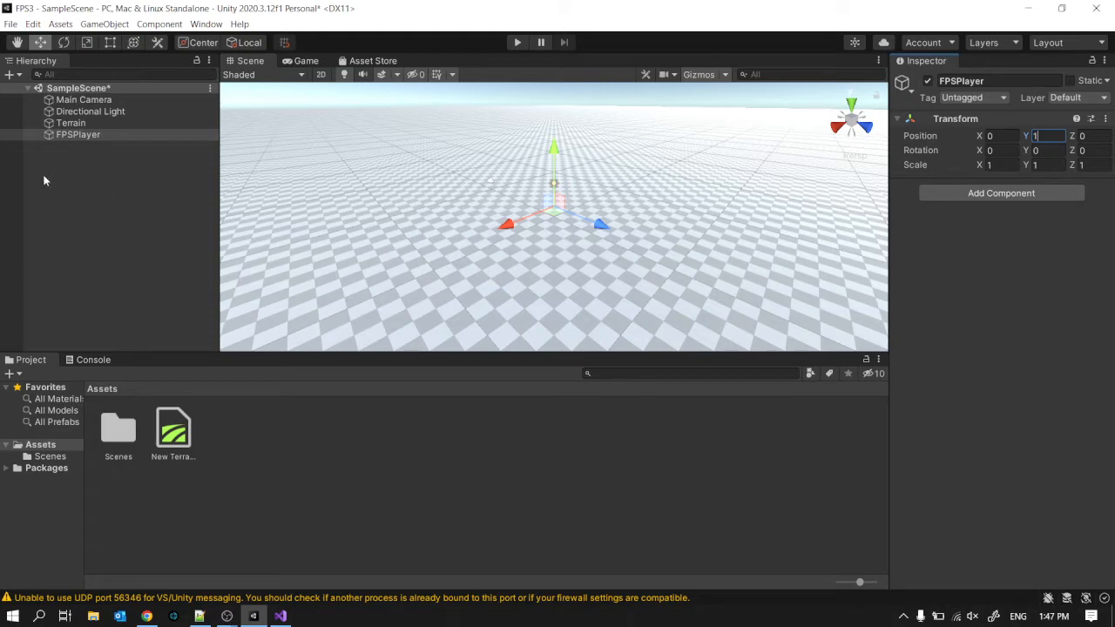
left_click(97, 185)
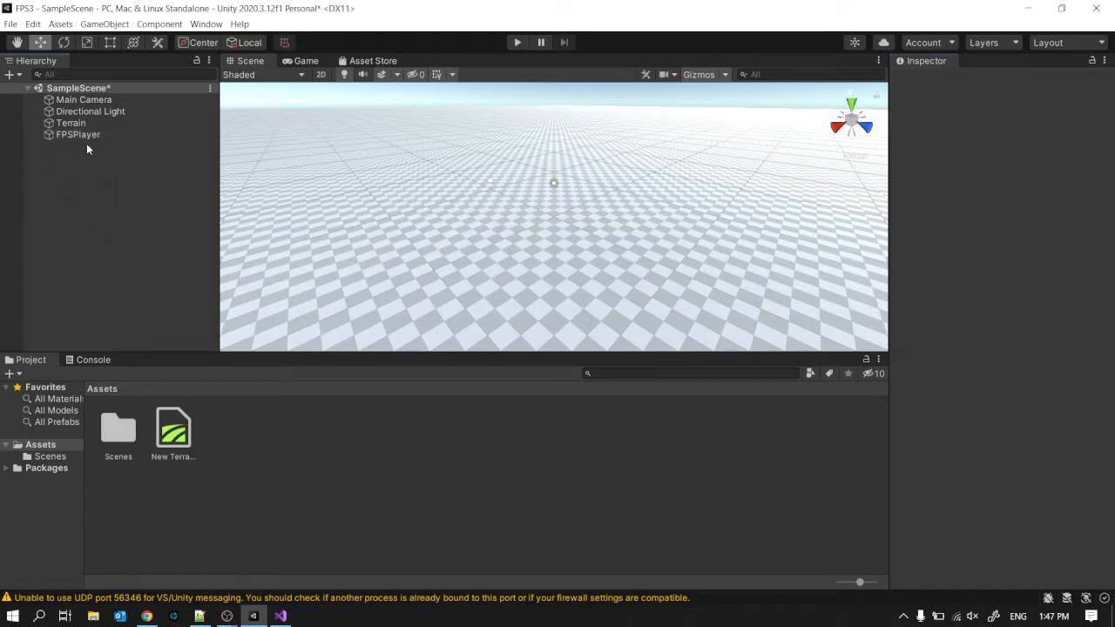
- Add a 3D Capsule as a child of the FPSPlayer object, keeping the default name
left_click(84, 135)
right_click(85, 137)
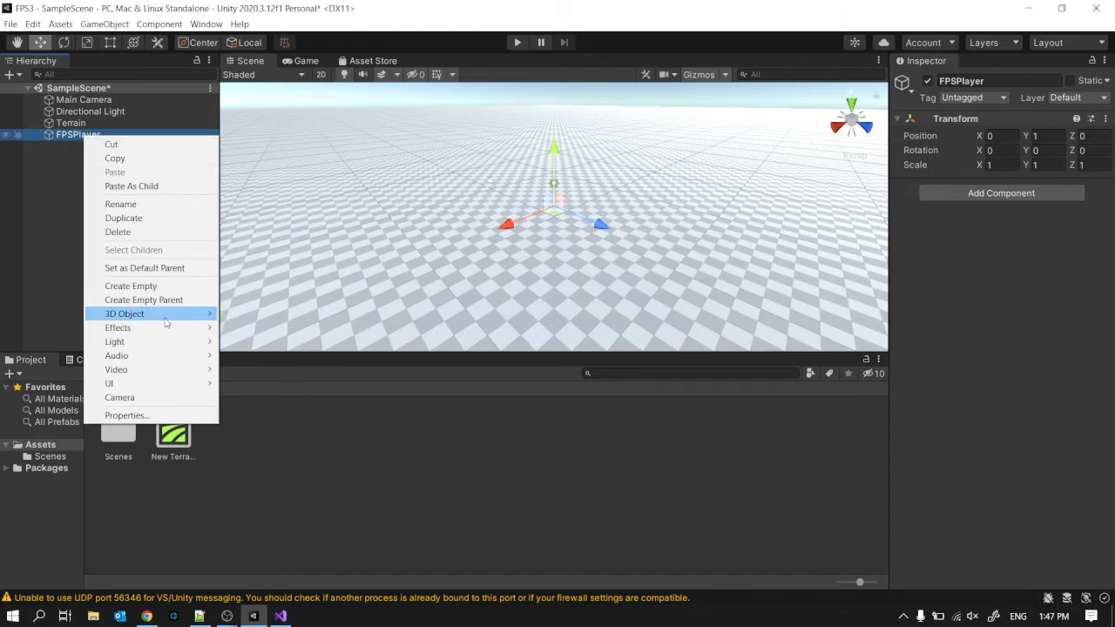
mouse_move(166, 320)
left_click(245, 342)
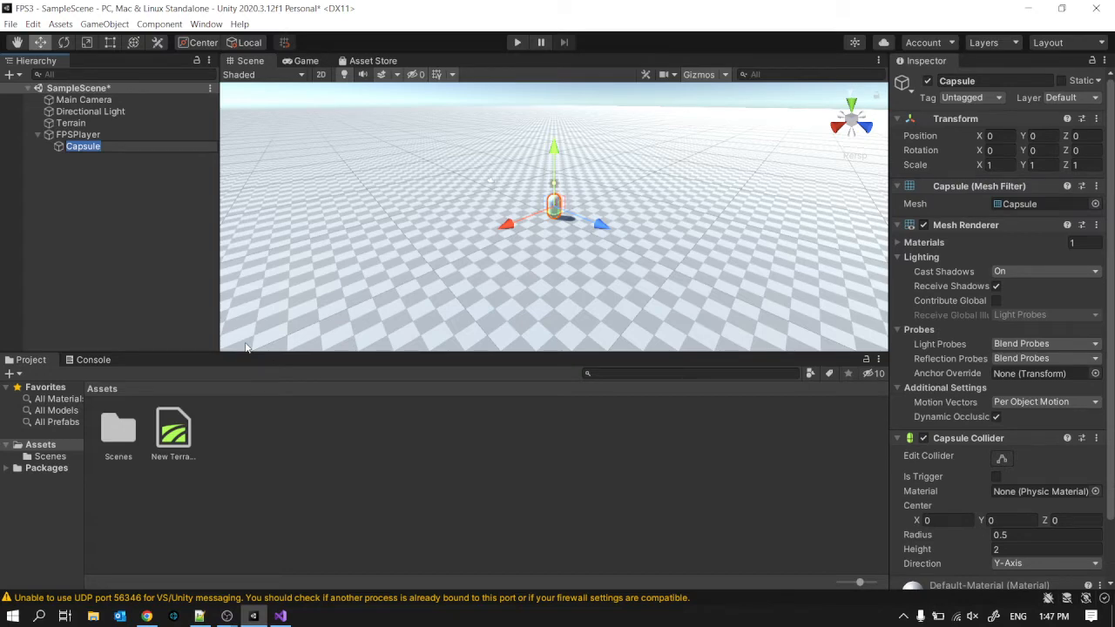
left_click(104, 207)
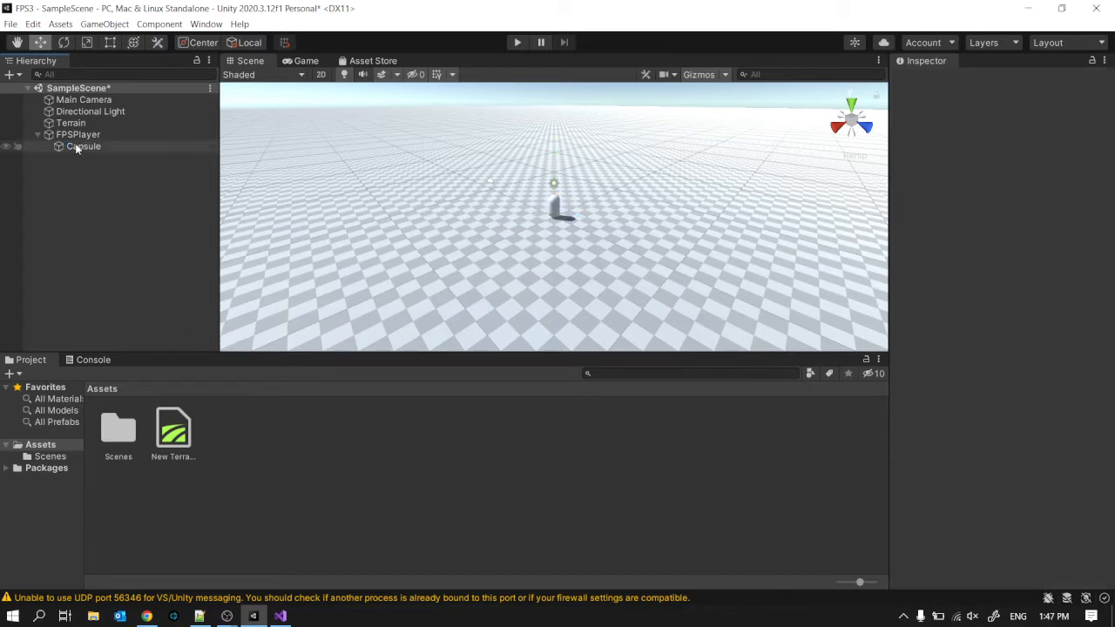
- Move the Capsule out of FPSPlayer in the hierarchy and nest it back under FPSPlayer
left_click_drag(72, 146, 73, 129)
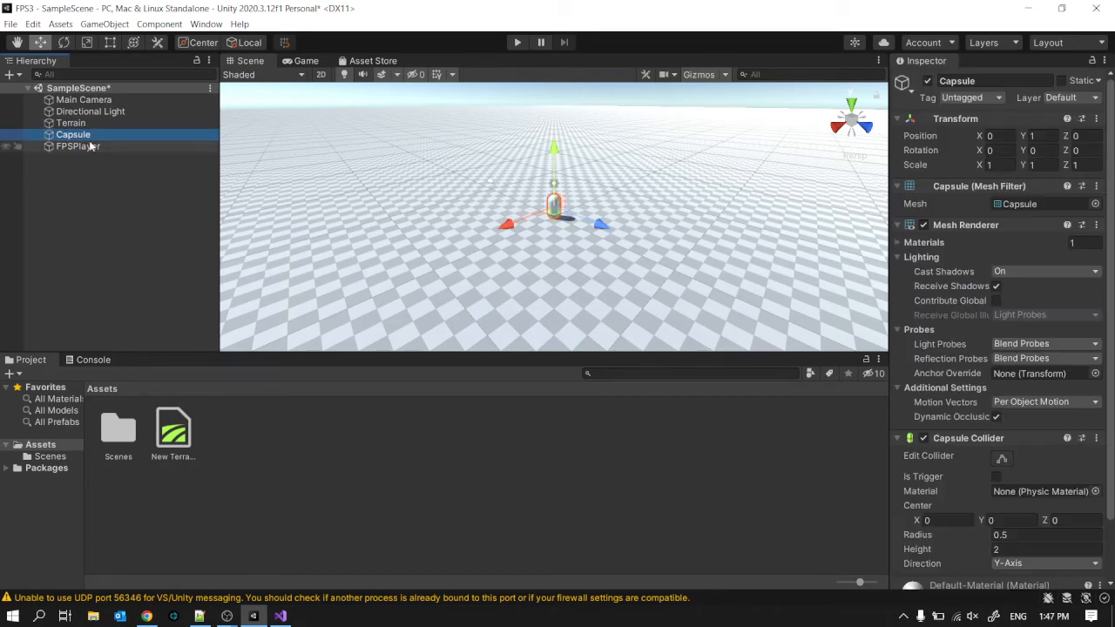
left_click_drag(73, 137, 84, 147)
left_click(93, 174)
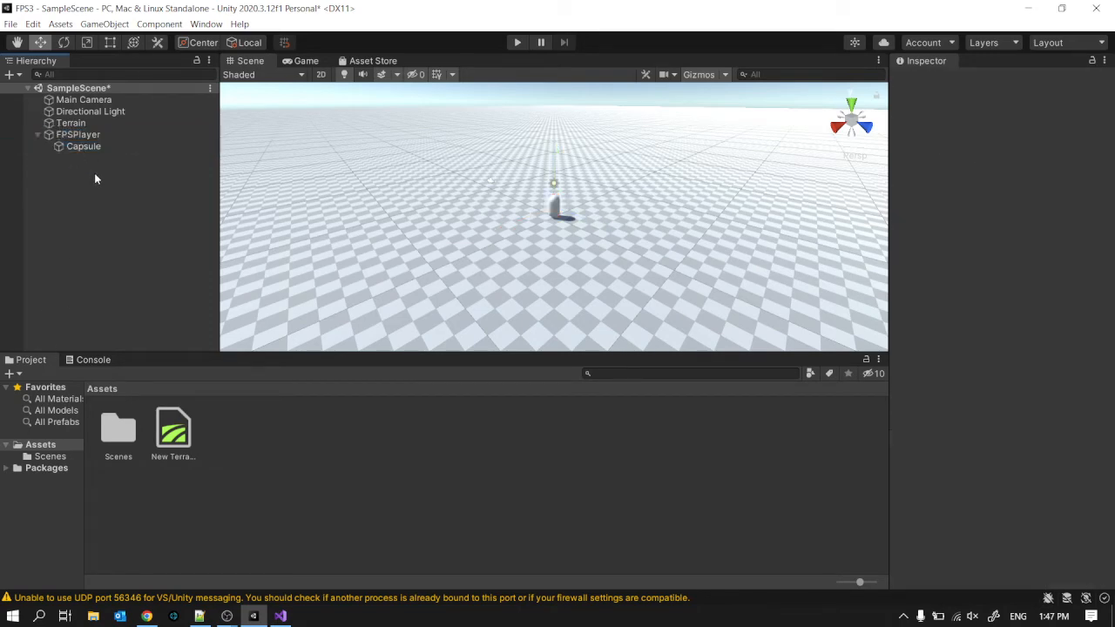
- Set the Capsule's Y position to 1 and remove its Capsule Collider component
left_click(77, 137)
left_click(84, 147)
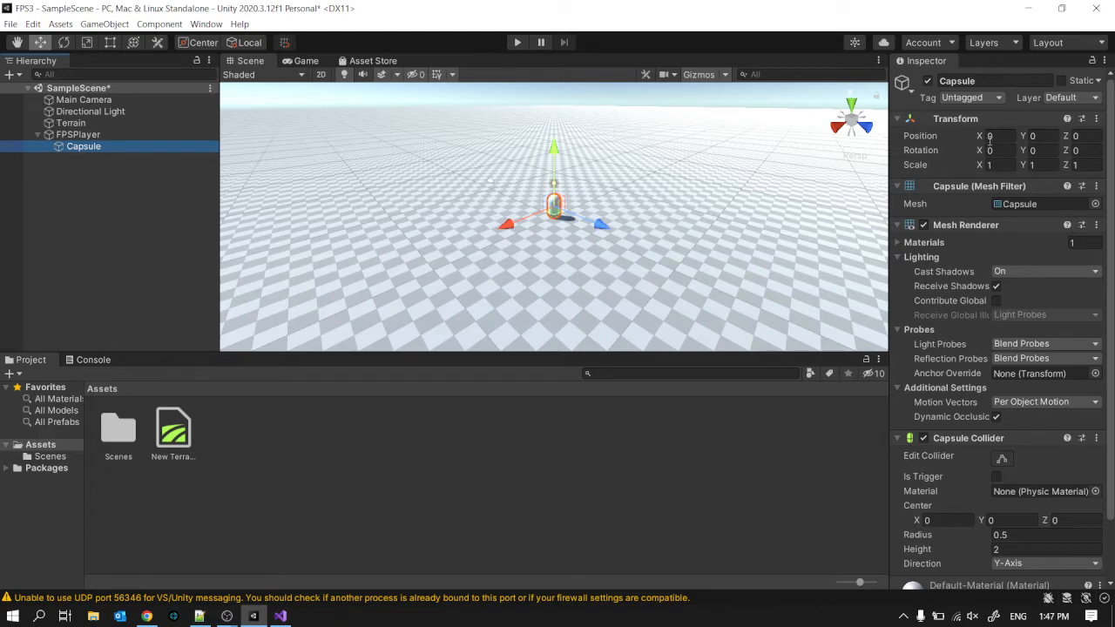
left_click(1042, 140)
type("1")
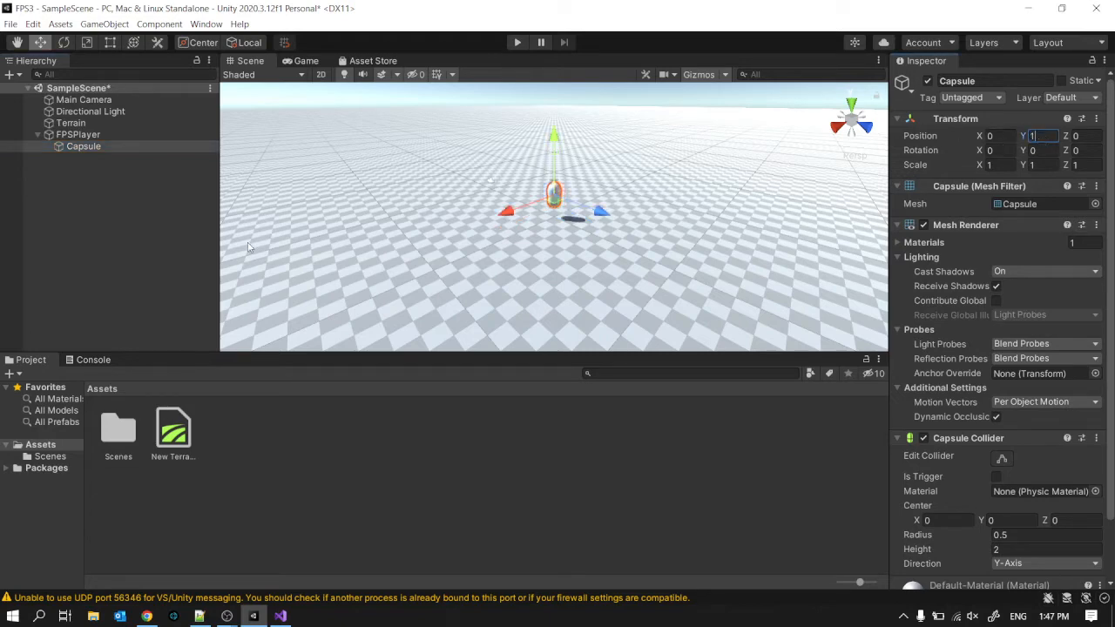
left_click(1096, 438)
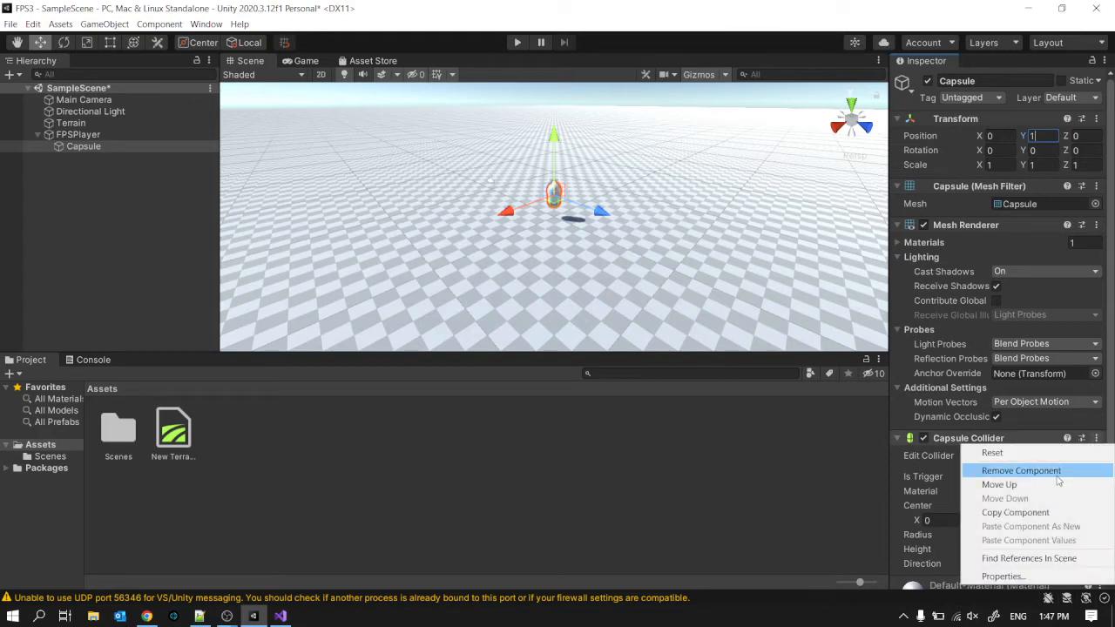
left_click(1021, 471)
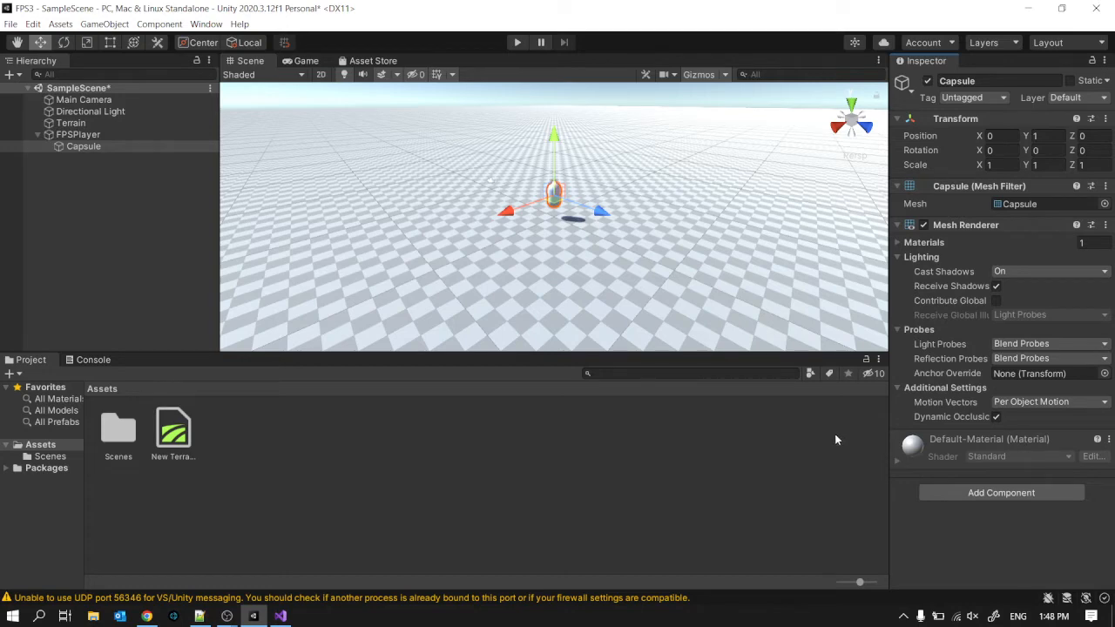
left_click(106, 220)
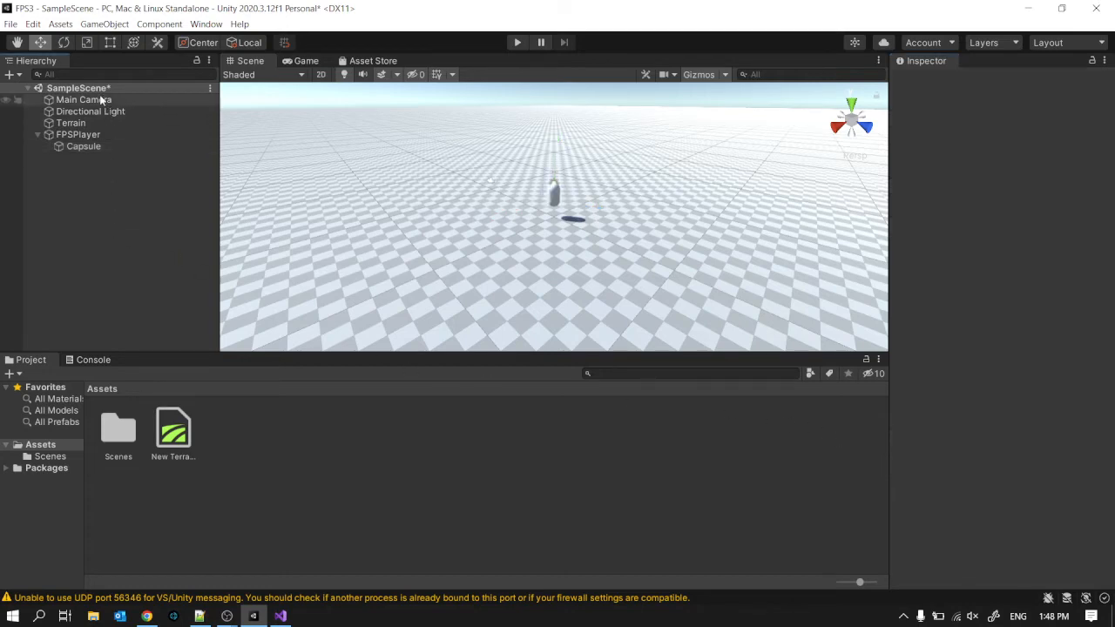
- Make the Main Camera a child of the FPSPlayer object in the hierarchy
left_click_drag(102, 101, 83, 124)
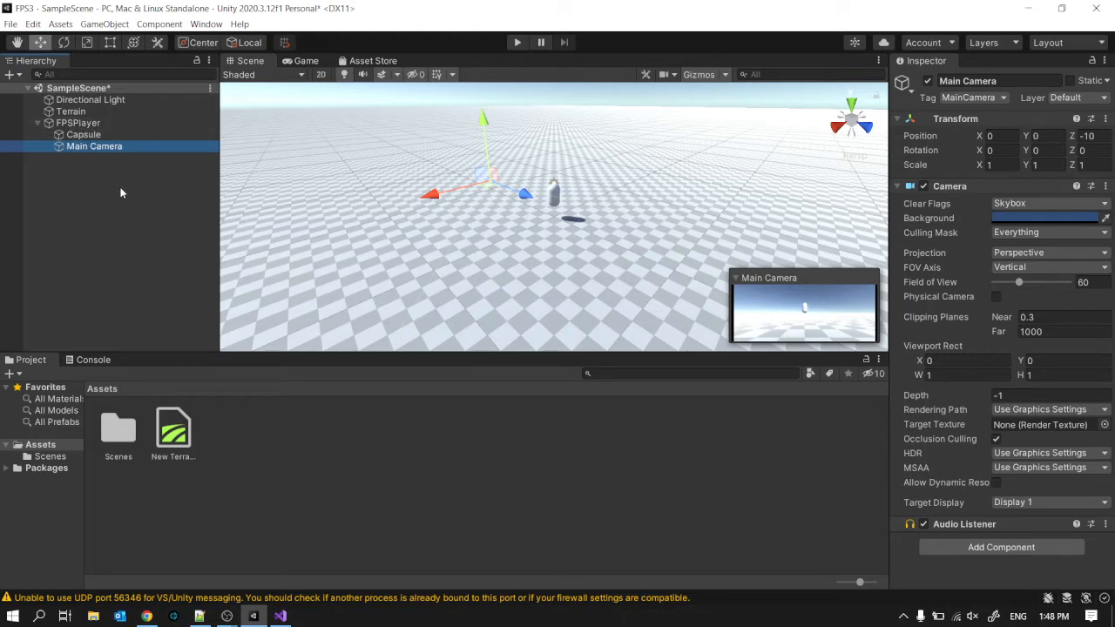
left_click(288, 489)
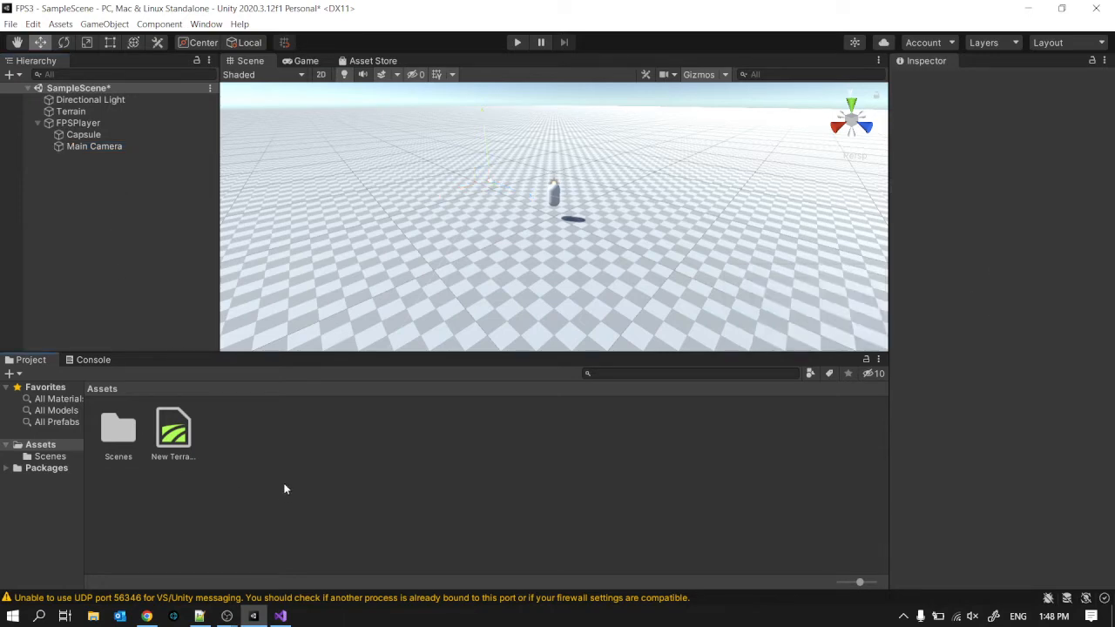
- Create a folder named Scripts in the project's Assets and open it
right_click(236, 440)
mouse_move(368, 116)
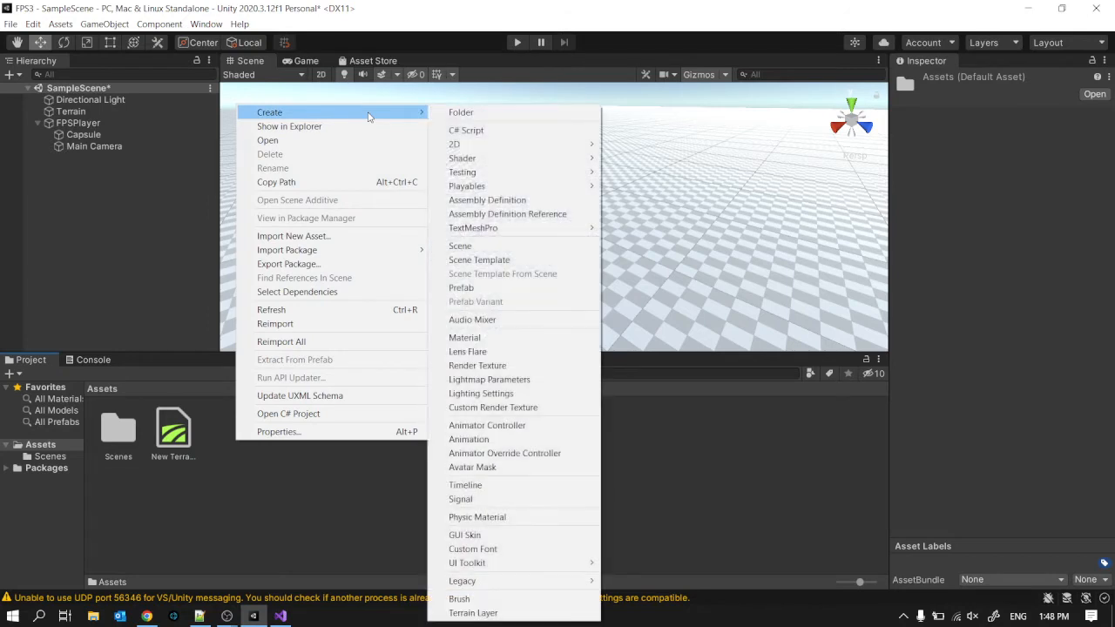
left_click(461, 114)
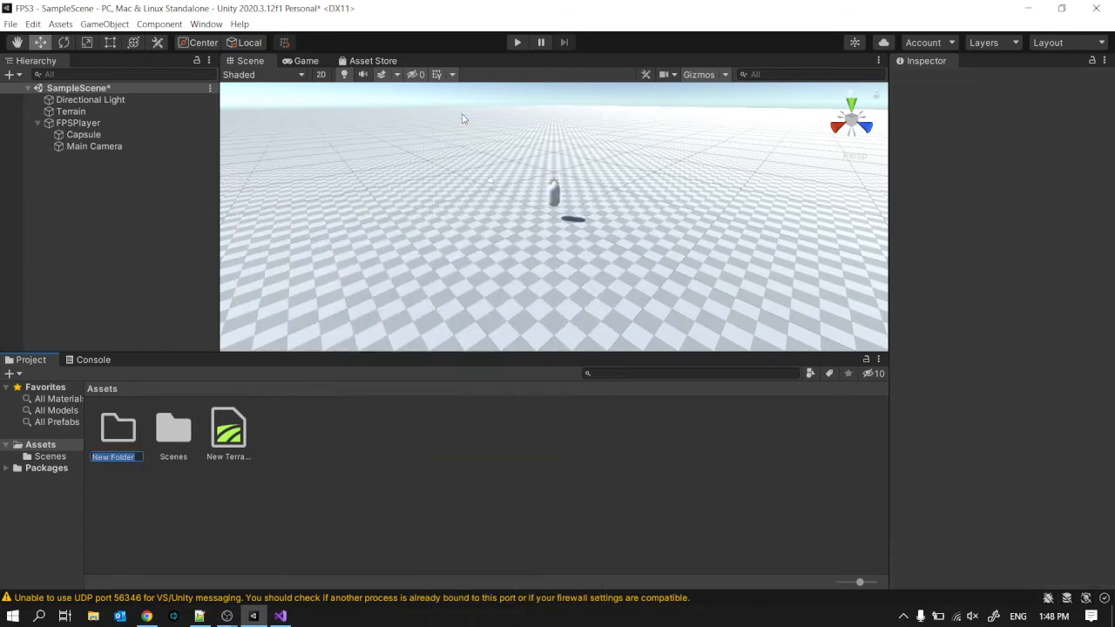
type("Scripts")
key("Return")
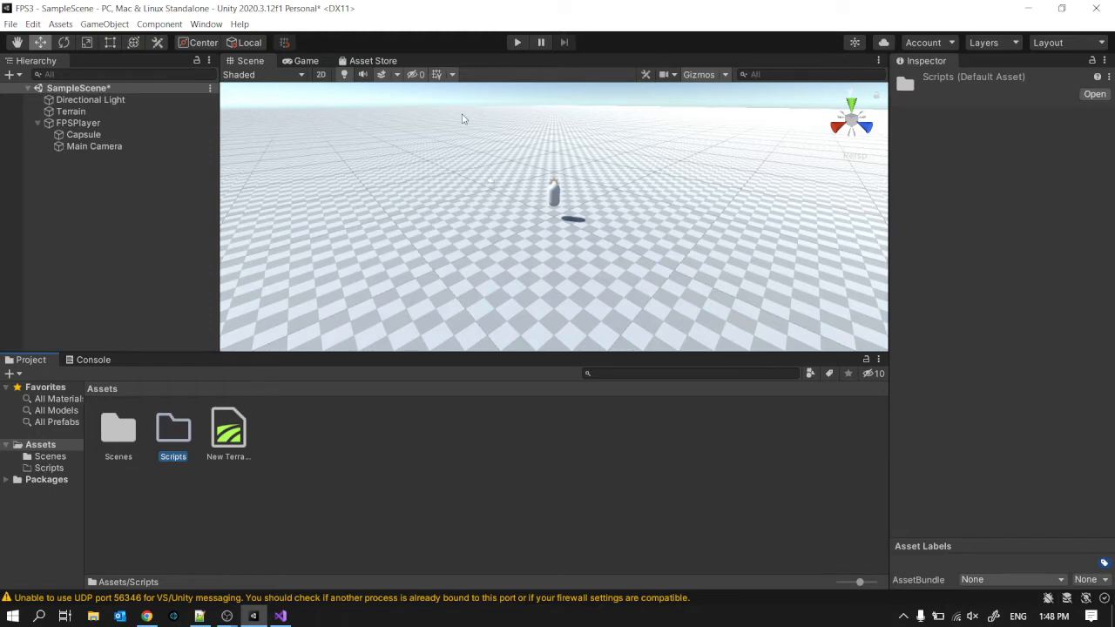
key("Return")
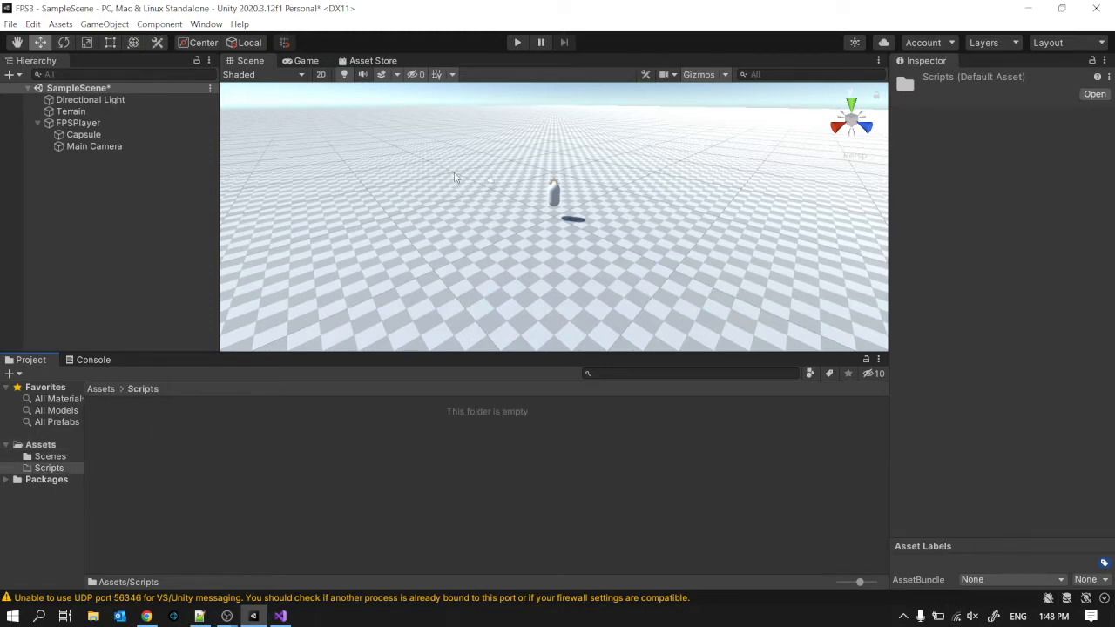
- Create a C# script in the Scripts folder and name it SC_FPSController
right_click(273, 461)
mouse_move(369, 130)
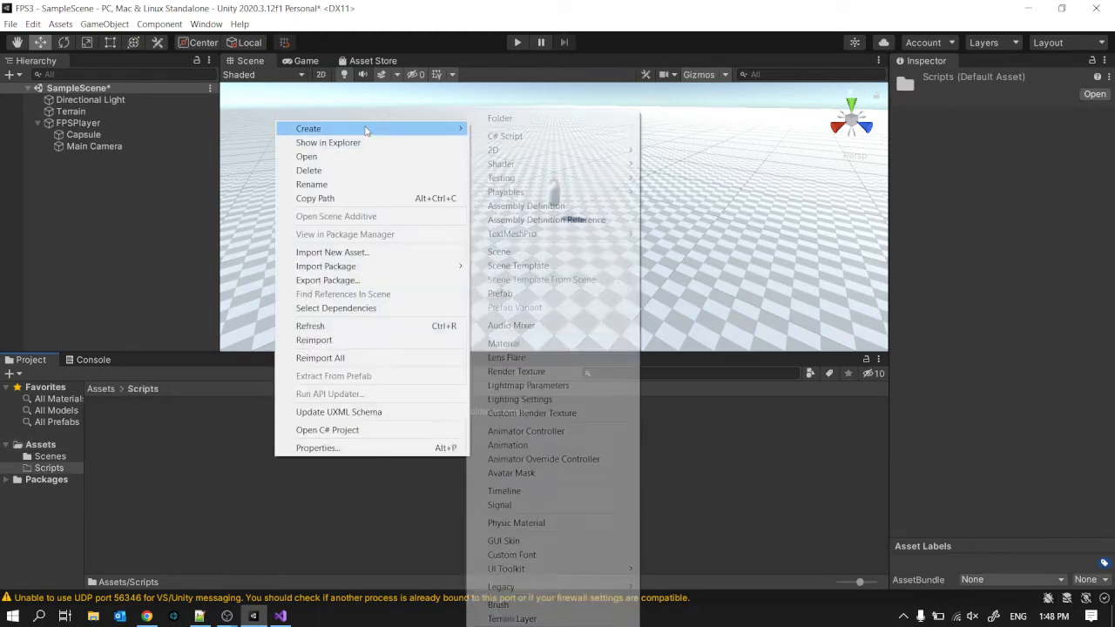
left_click(514, 137)
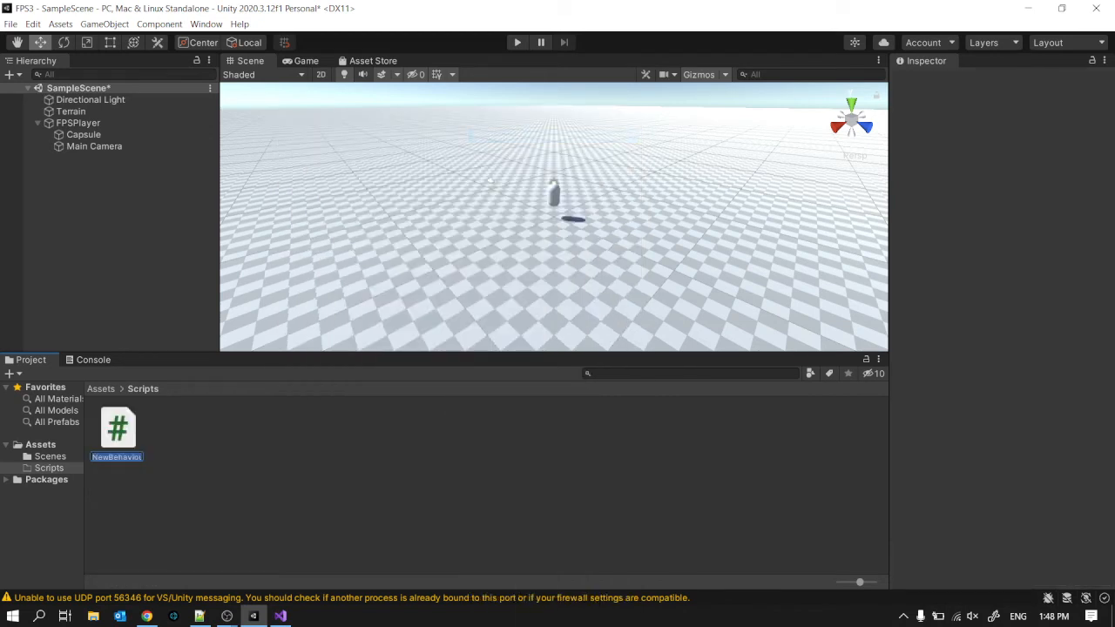
key("alt+Tab")
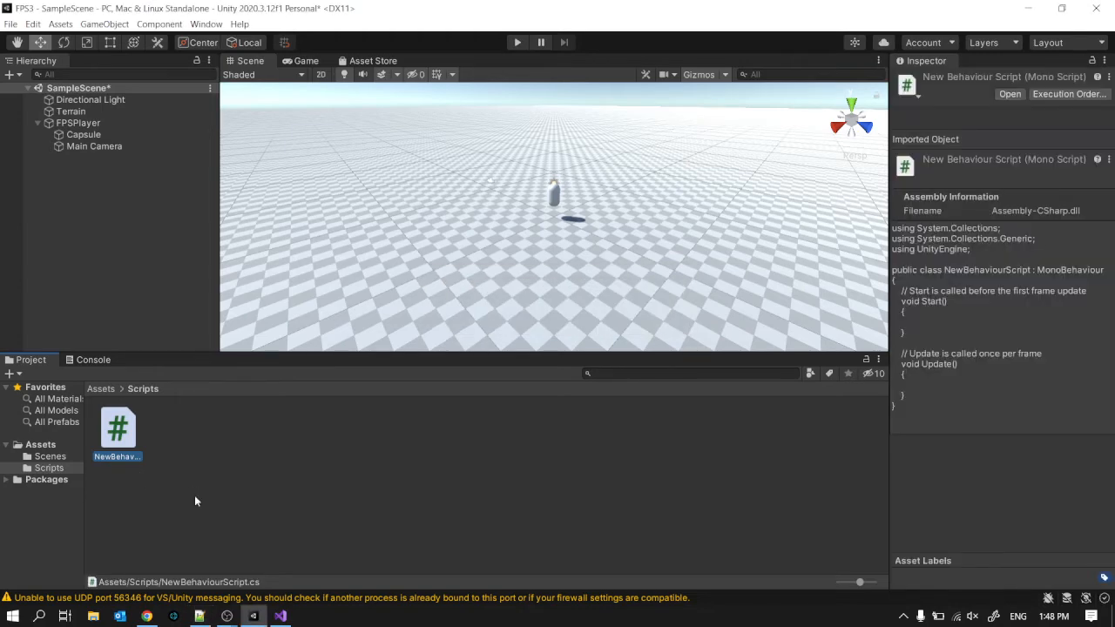
right_click(120, 450)
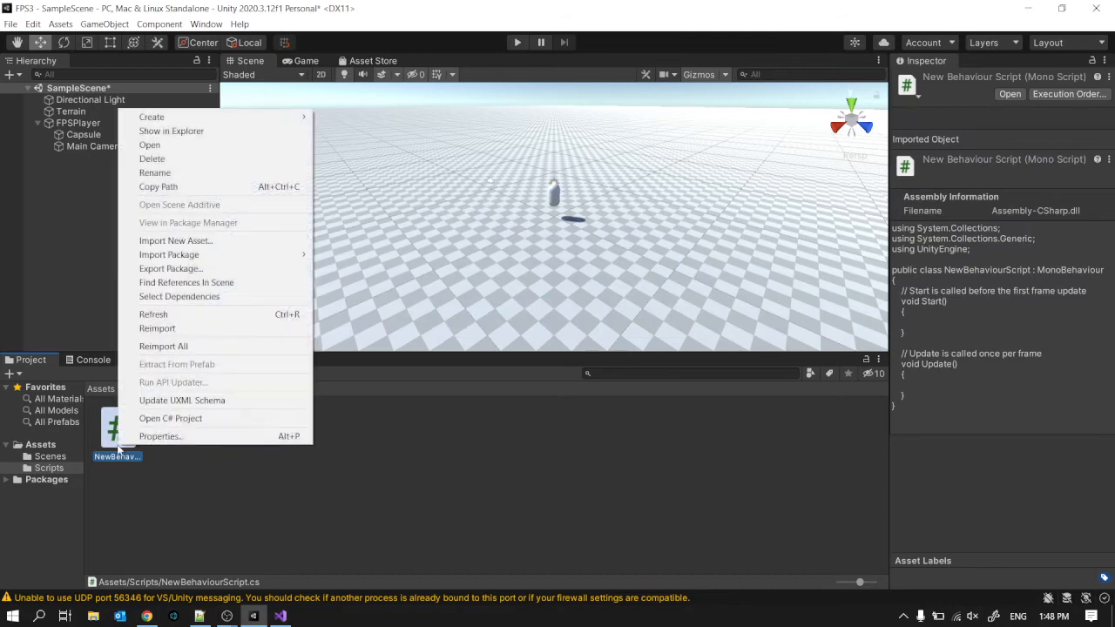
left_click(209, 173)
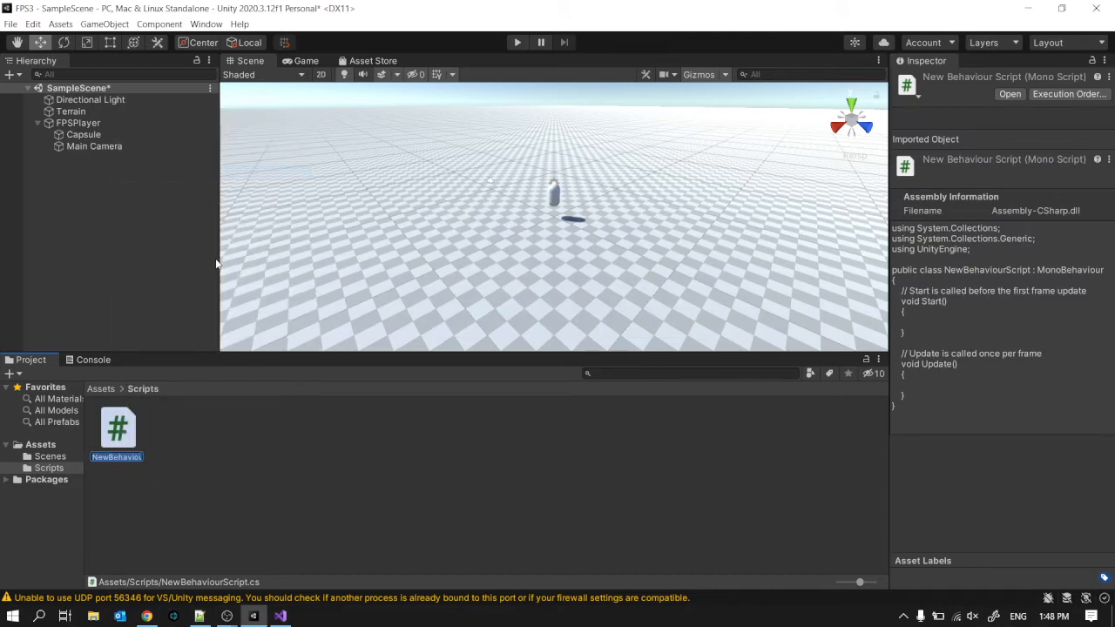
type("FPSController")
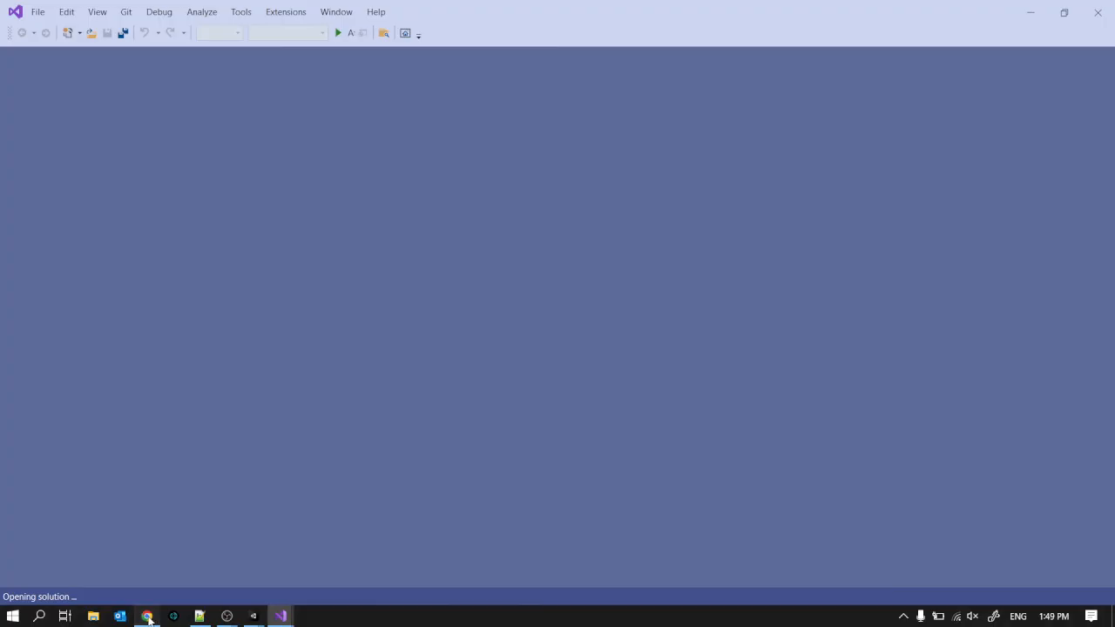
- Switch to Chrome and copy the complete SC_FPSController code from the Unity FPS controller tutorial
left_click(147, 616)
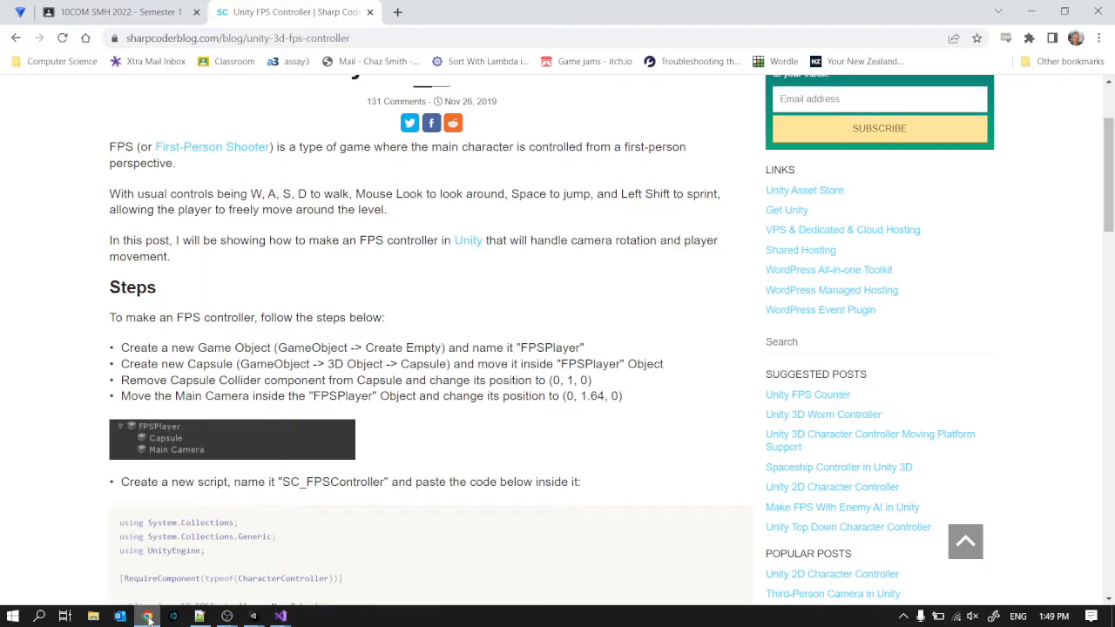
scroll(318, 418, "up", 1)
scroll(312, 402, "down", 3)
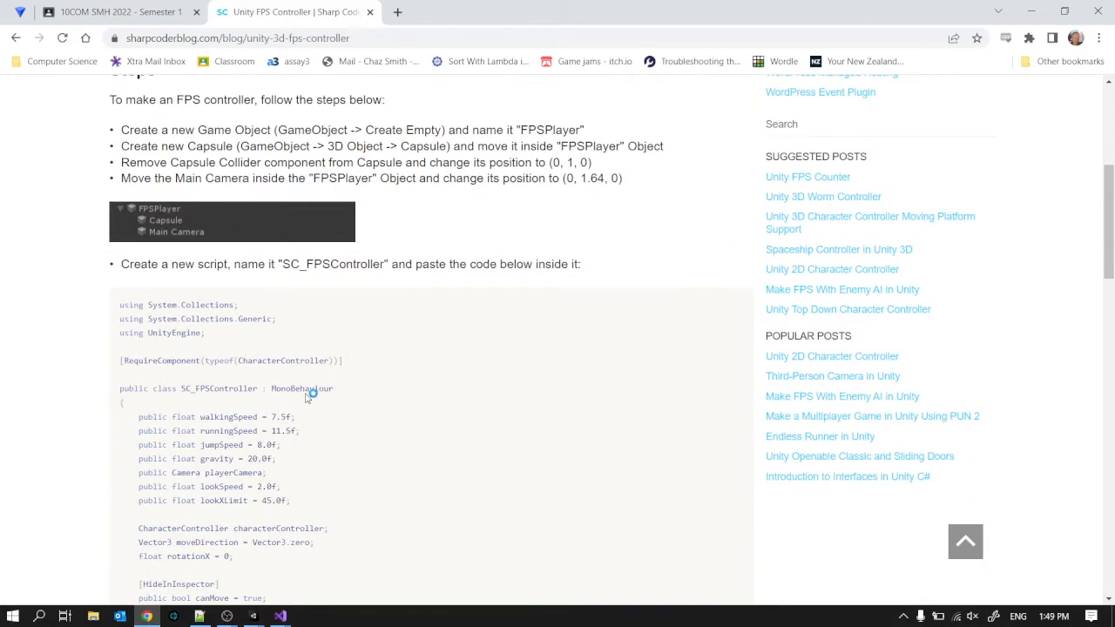
scroll(144, 330, "down", 1)
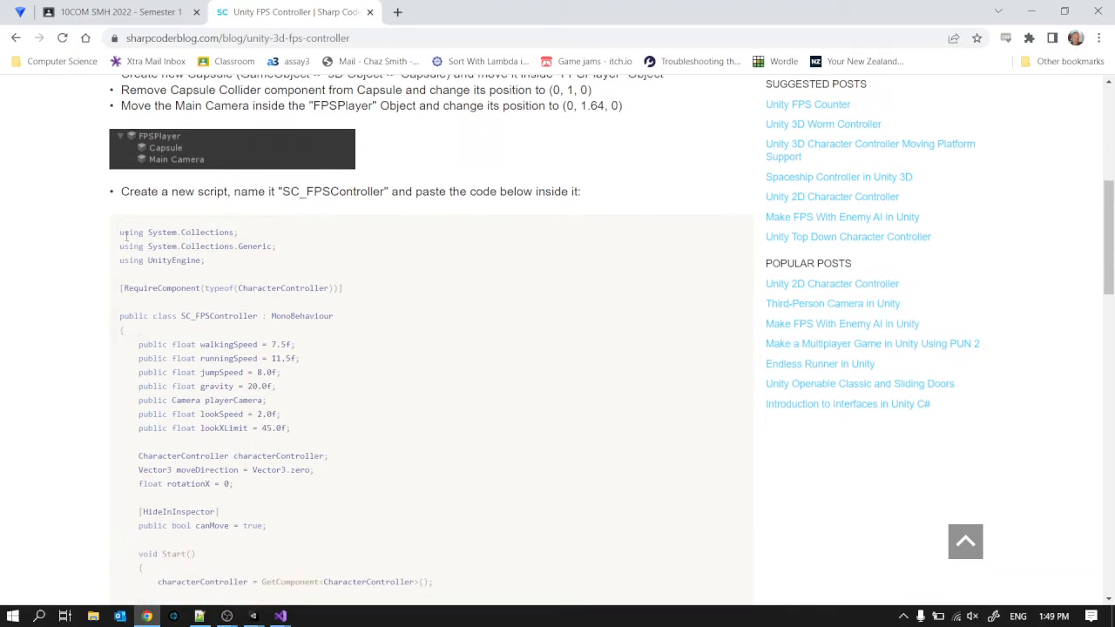
left_click_drag(120, 232, 197, 207)
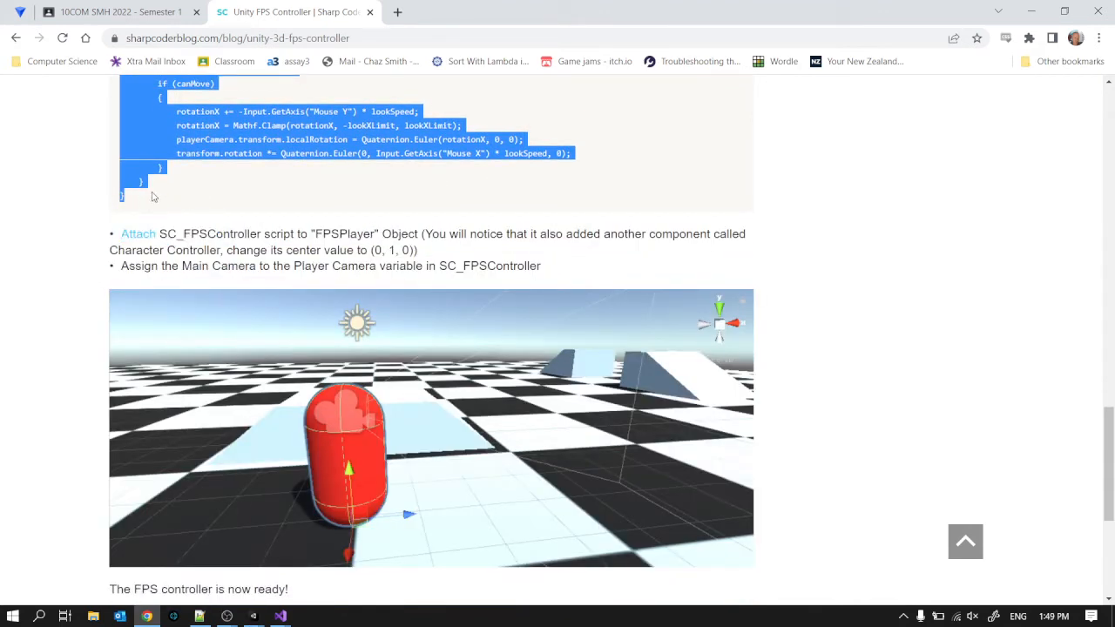
right_click(201, 141)
left_click(222, 155)
- Switch to the FPS3 project in Visual Studio, replace all template code in SC_FPSController.cs with the copied code and save the file
left_click(280, 616)
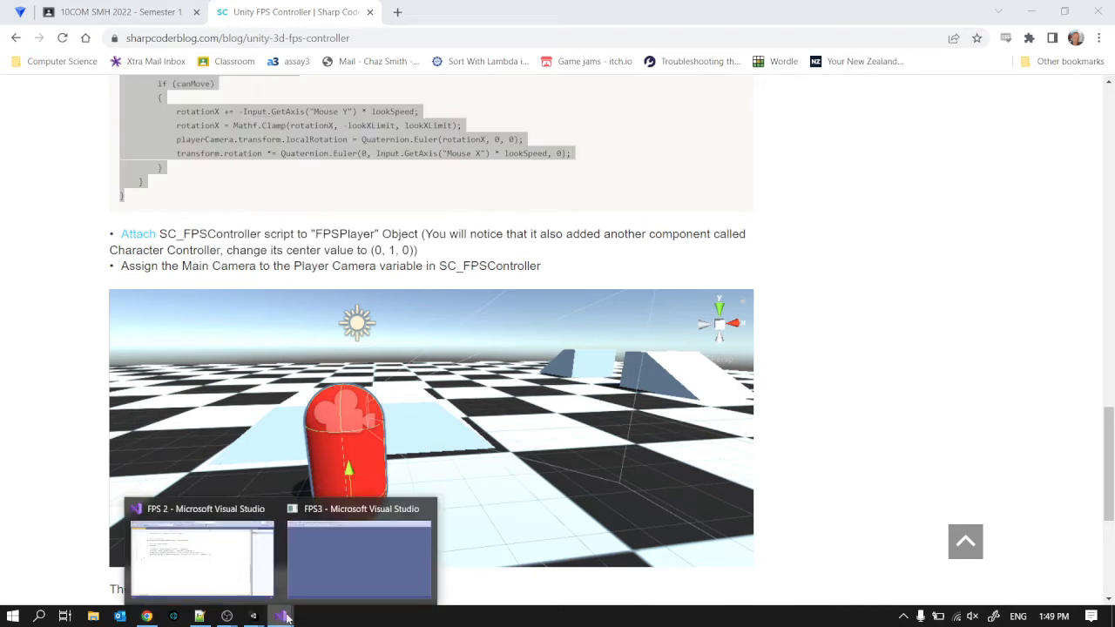
left_click(327, 586)
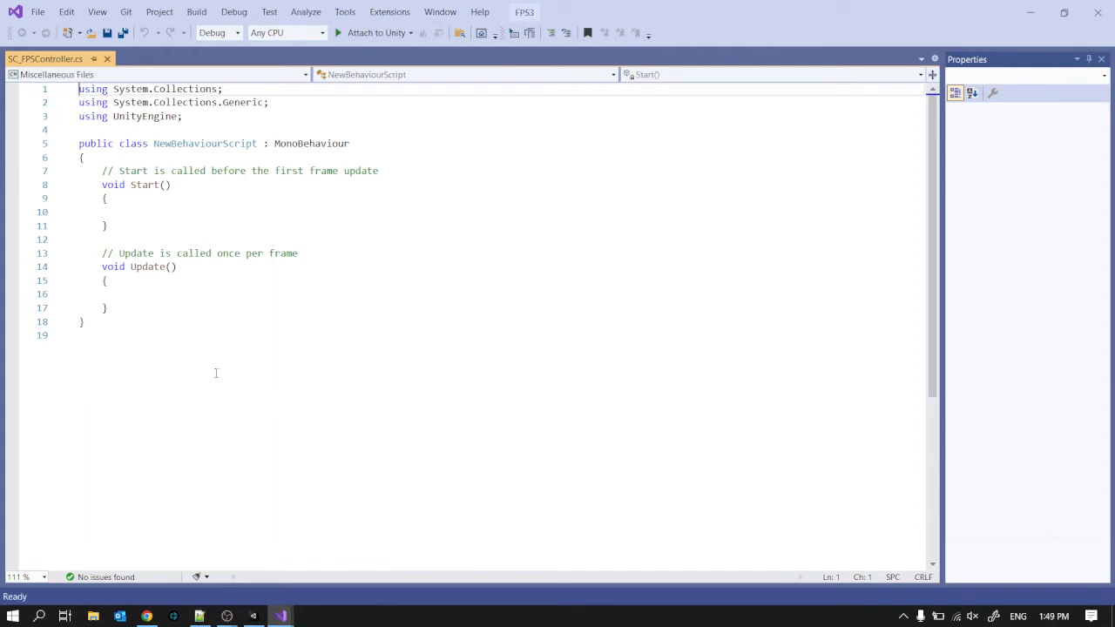
left_click_drag(216, 373, 29, 4)
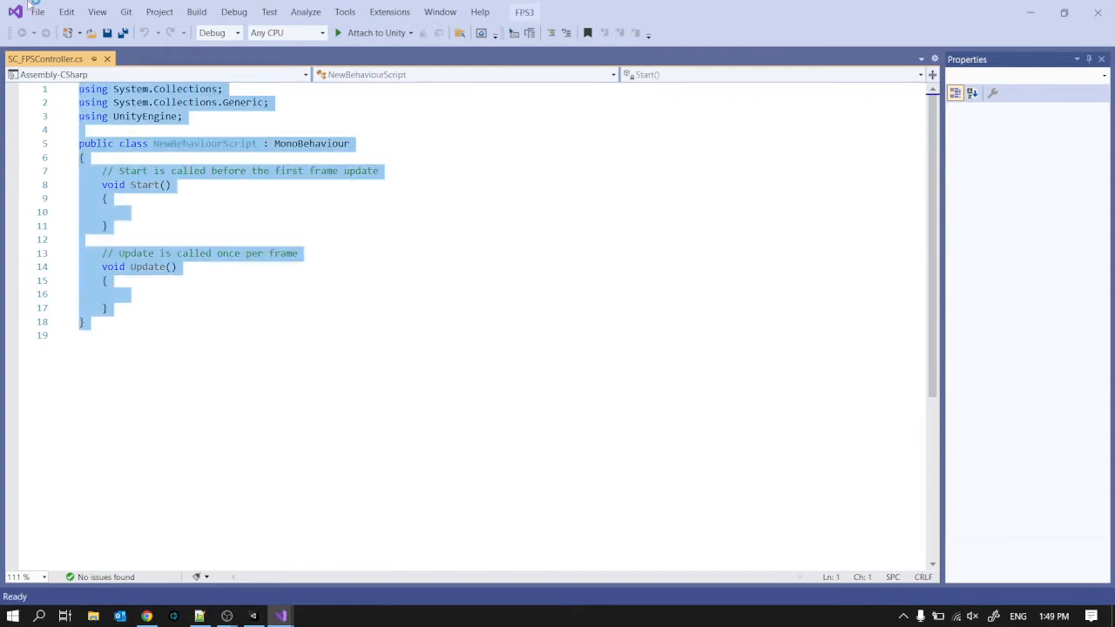
key("Delete")
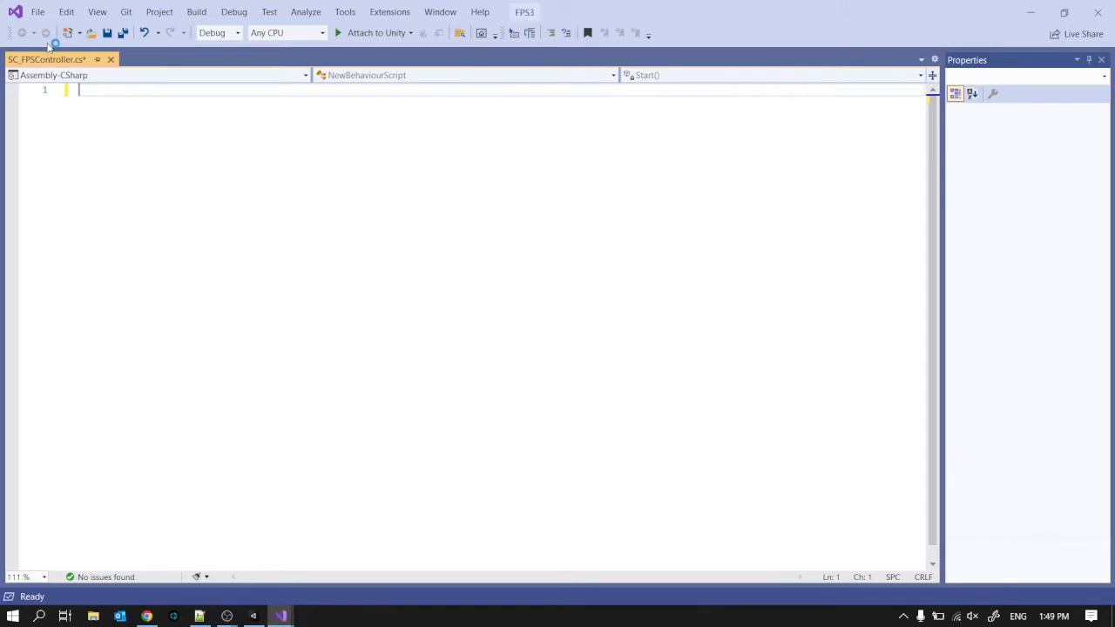
key("ctrl+v")
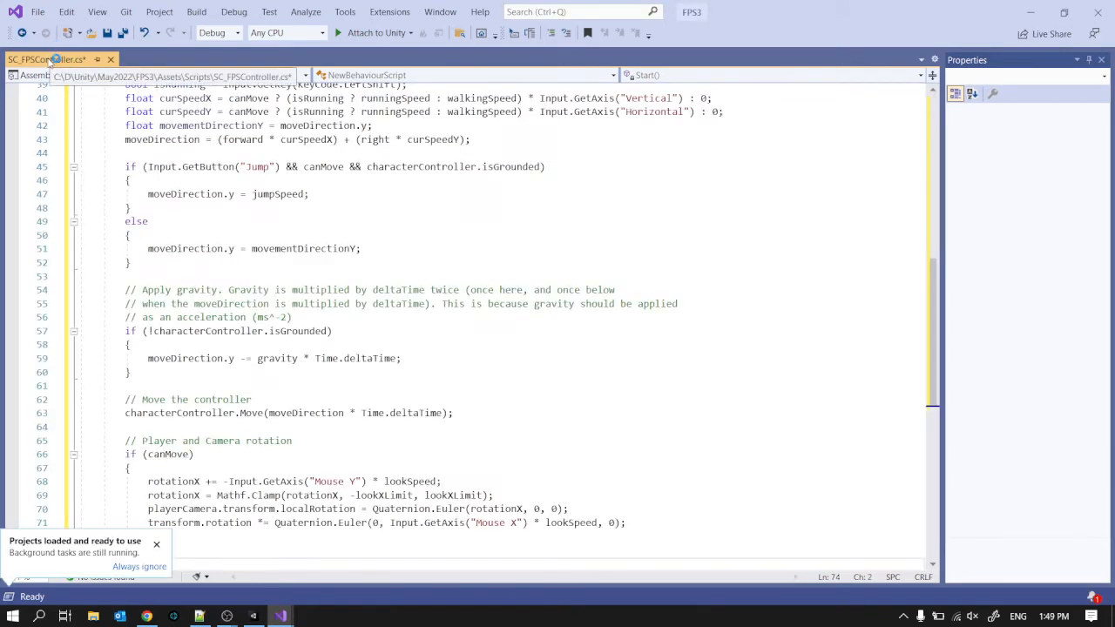
key("ctrl+s")
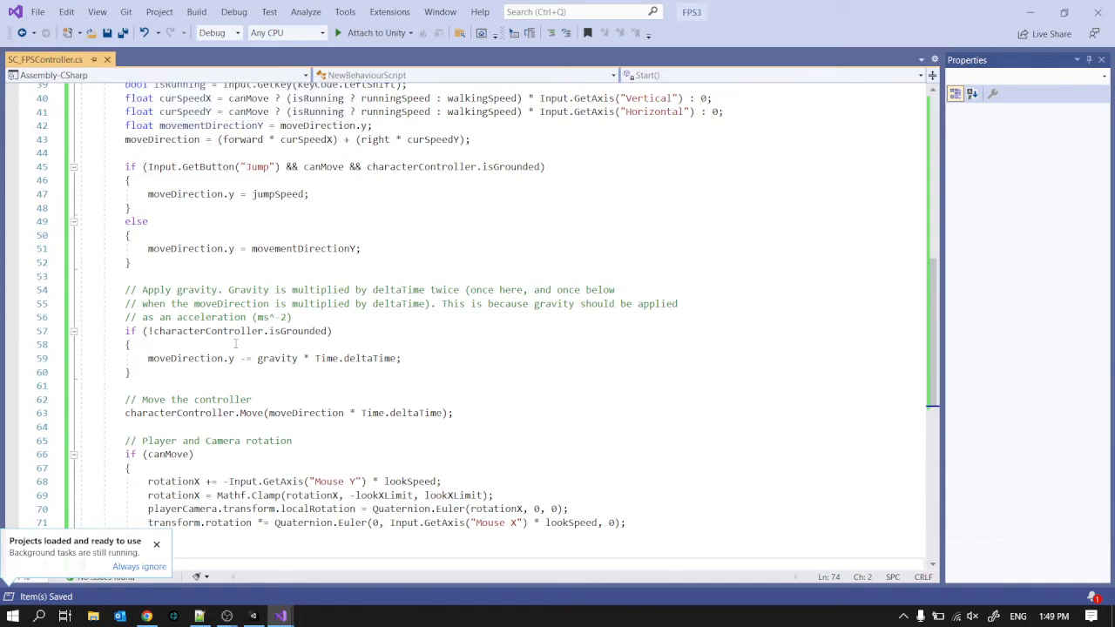
- Switch to Unity and attach the SC_FPSController script to the FPSPlayer object
left_click(255, 618)
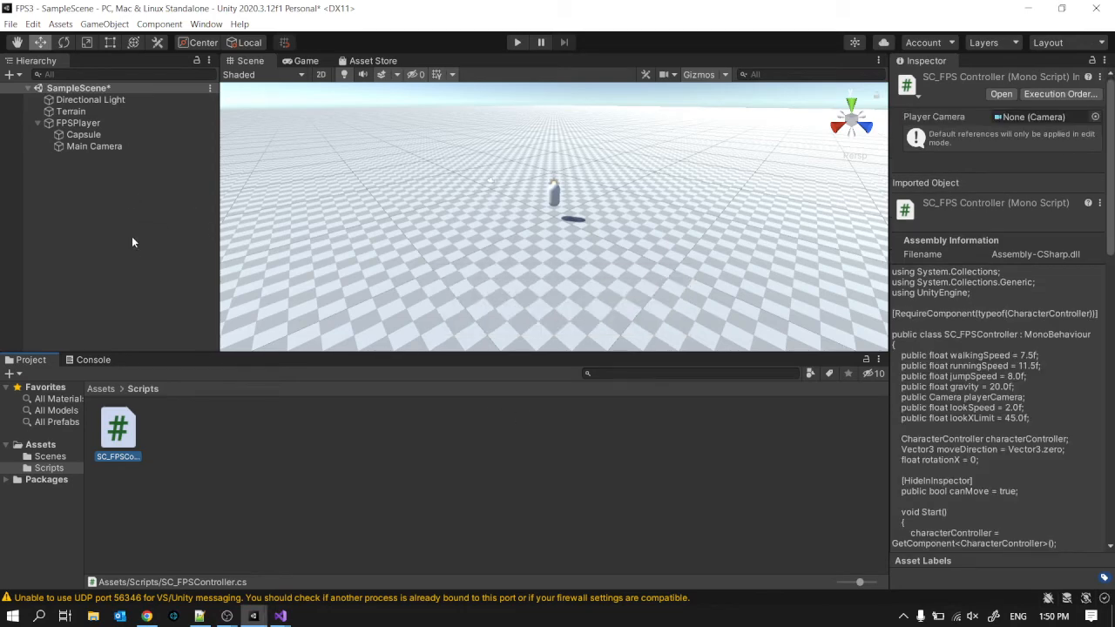
left_click(87, 122)
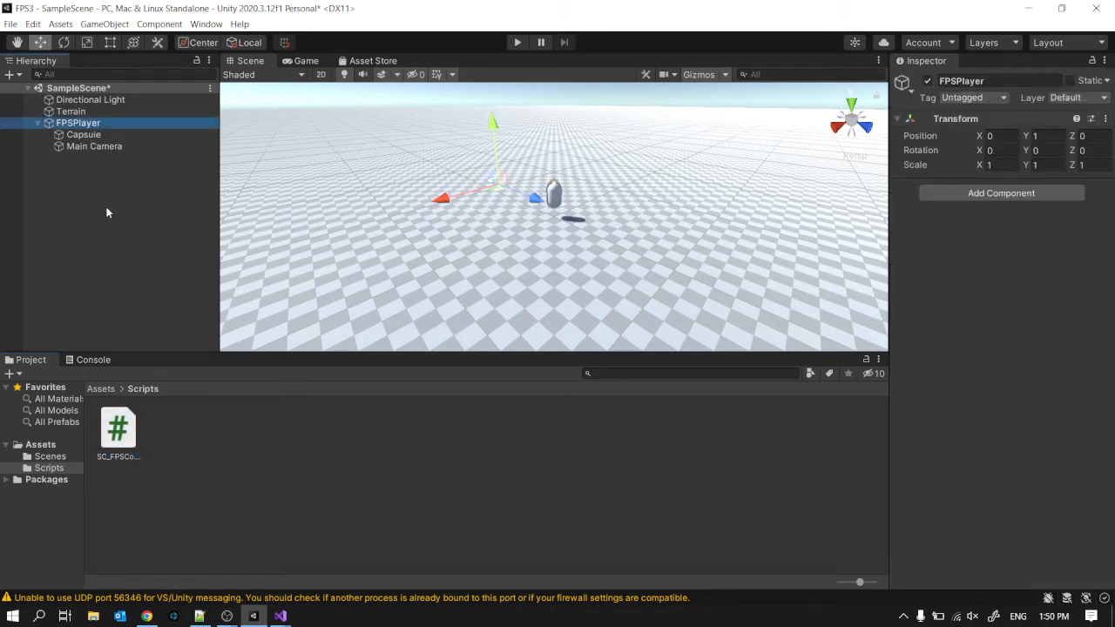
left_click_drag(129, 442, 1025, 325)
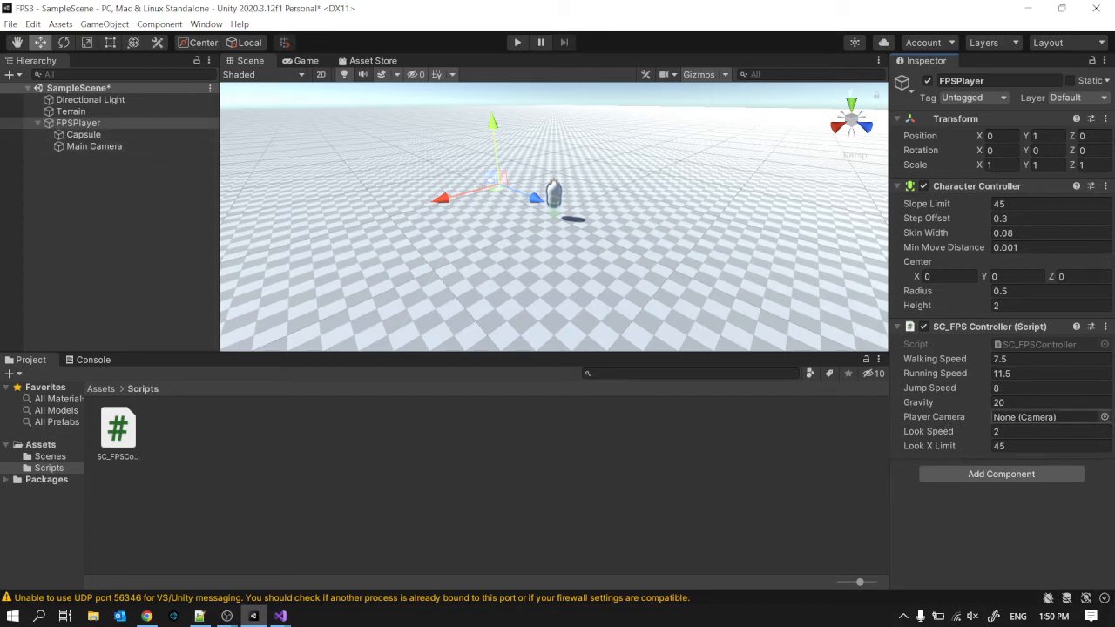
- Assign the Main Camera to the Player Camera field of FPSPlayer's SC_FPS Controller component
left_click(1105, 417)
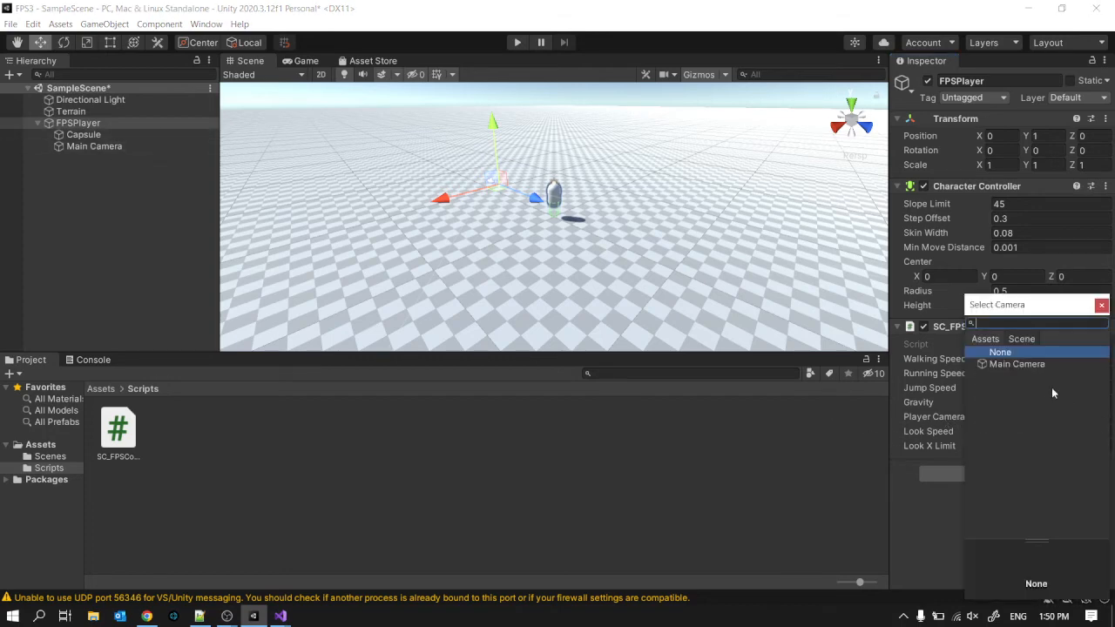
left_click(788, 488)
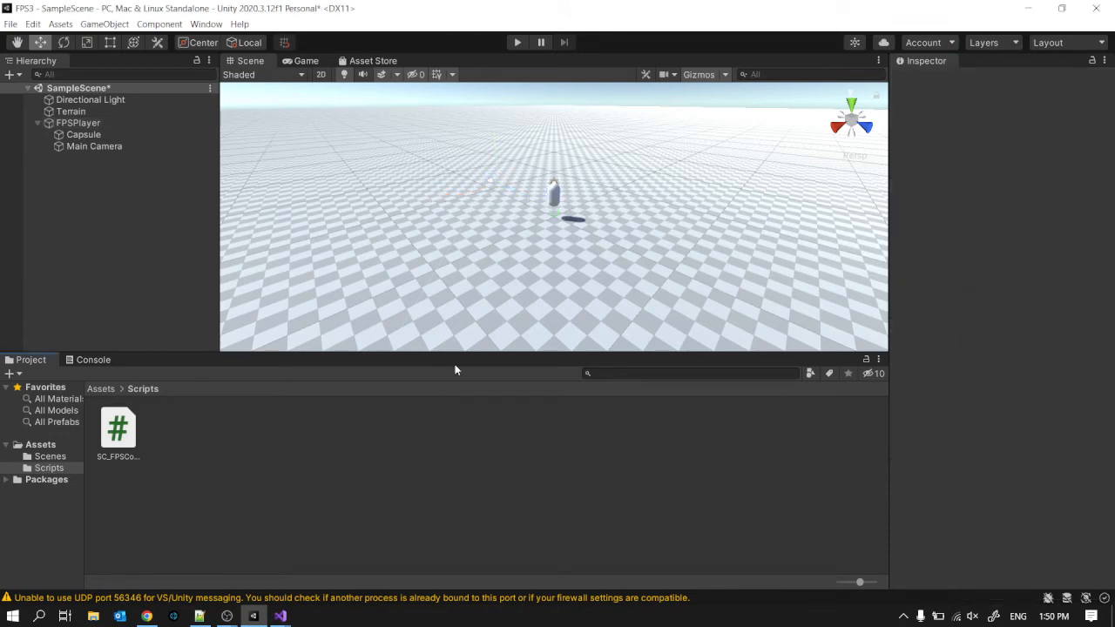
left_click(90, 122)
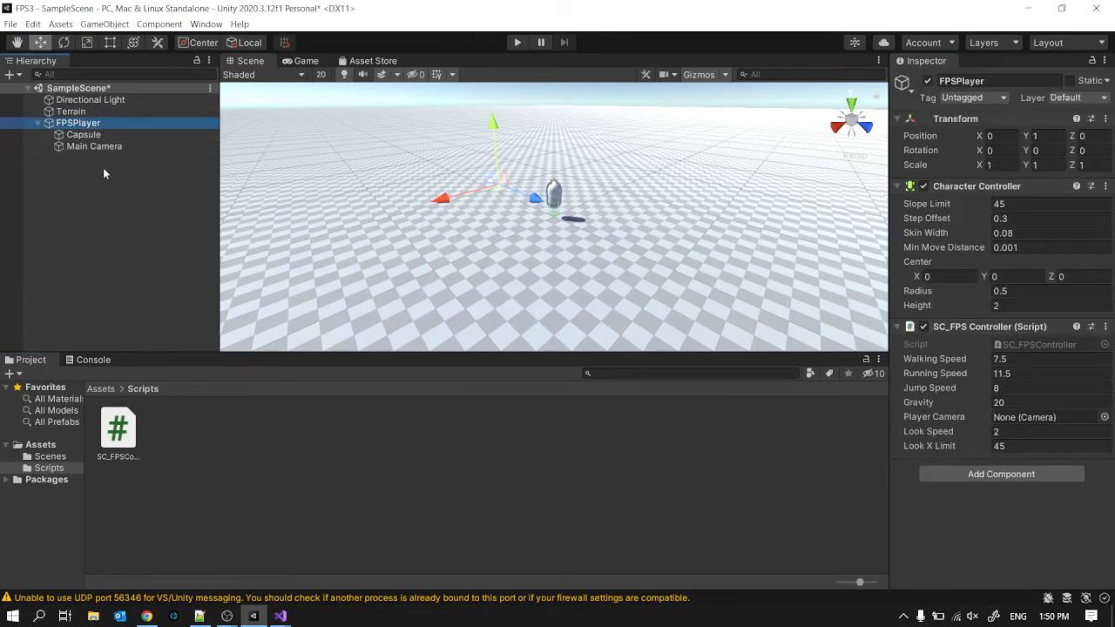
left_click_drag(80, 145, 1040, 421)
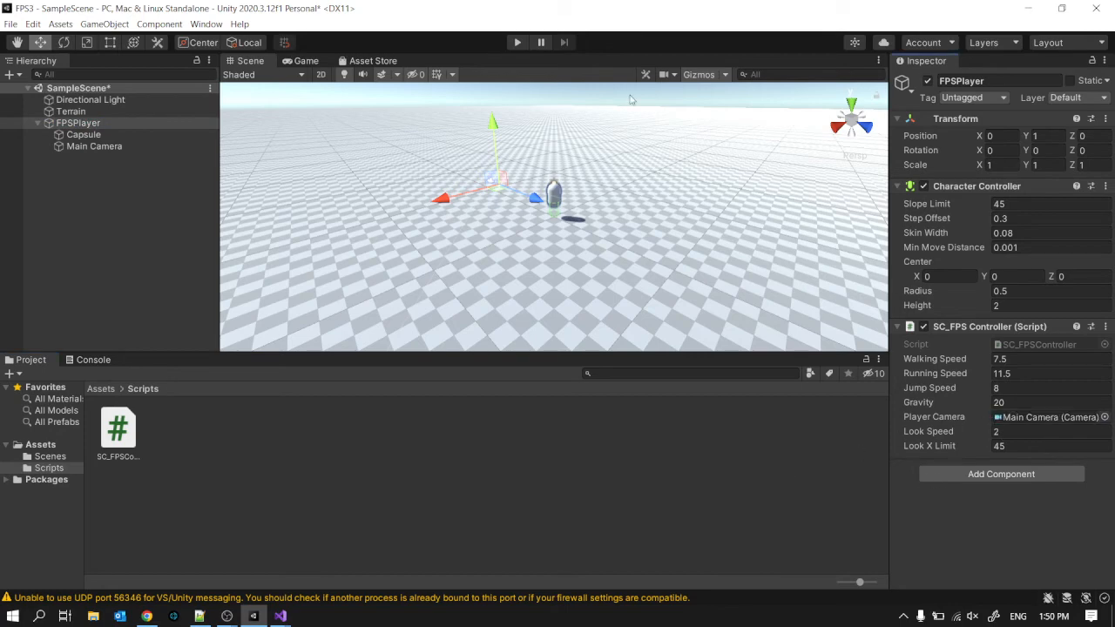
- Play the scene, test moving the player forward and sideways, and stop play mode
left_click(517, 44)
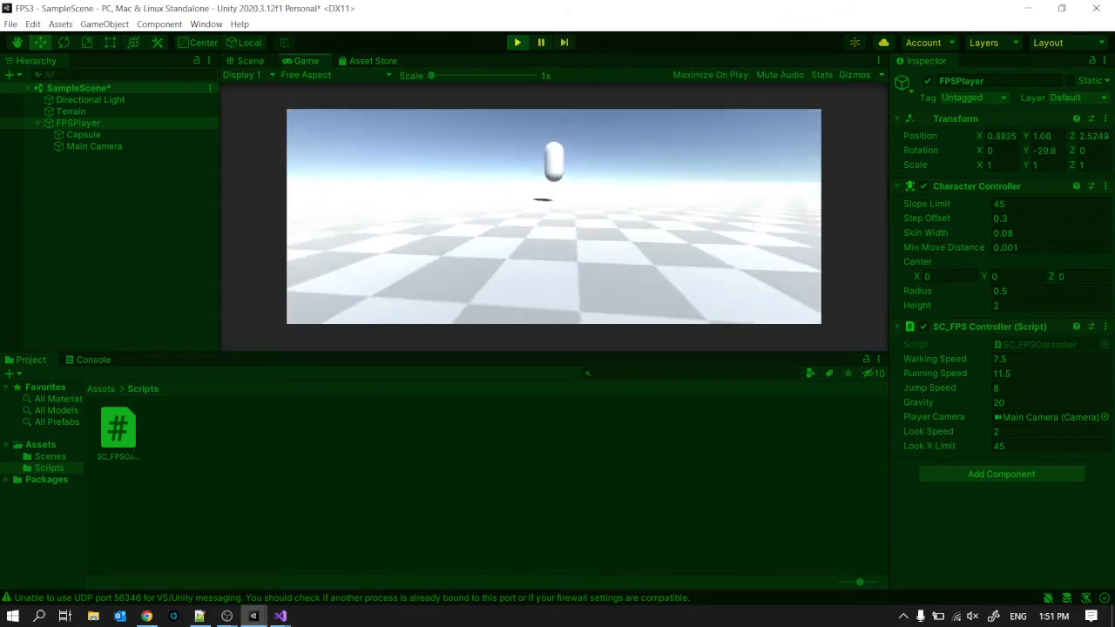
key("w")
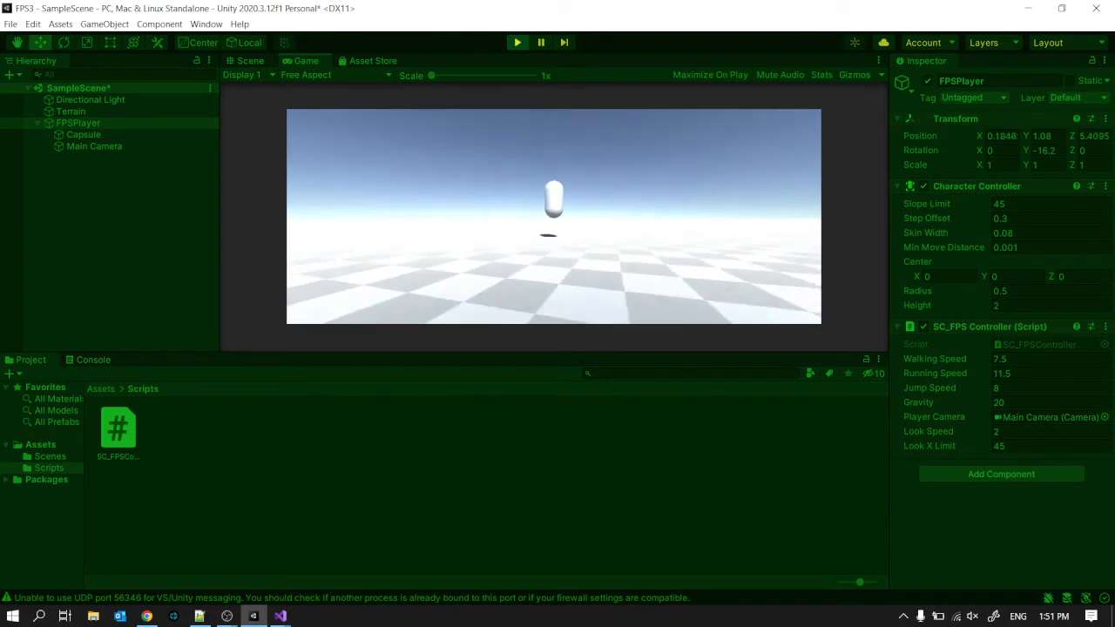
key("a")
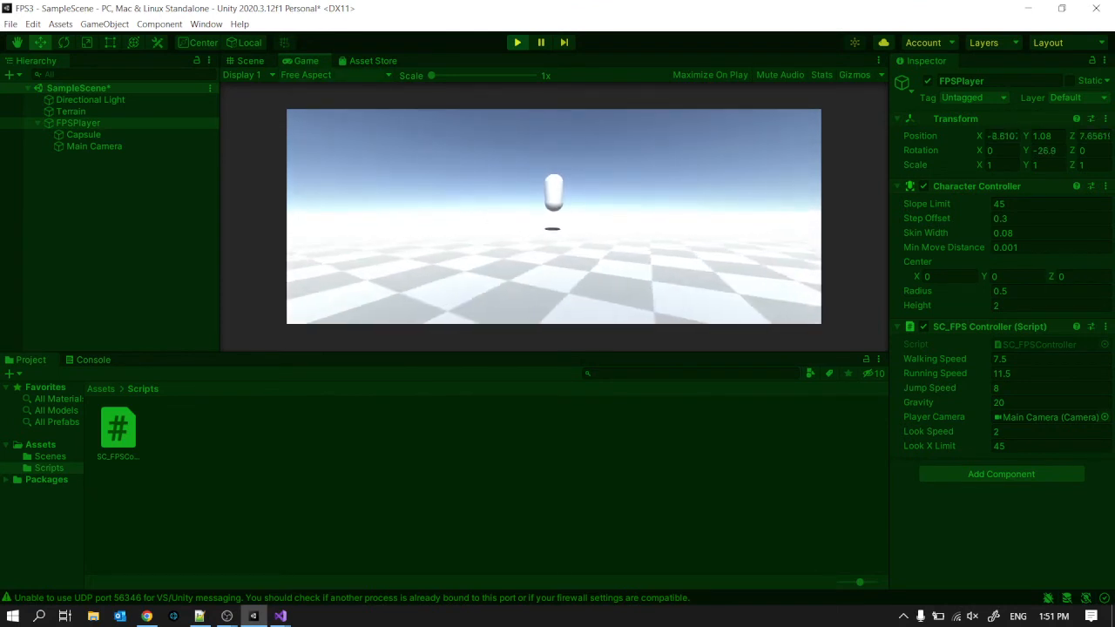
key("d")
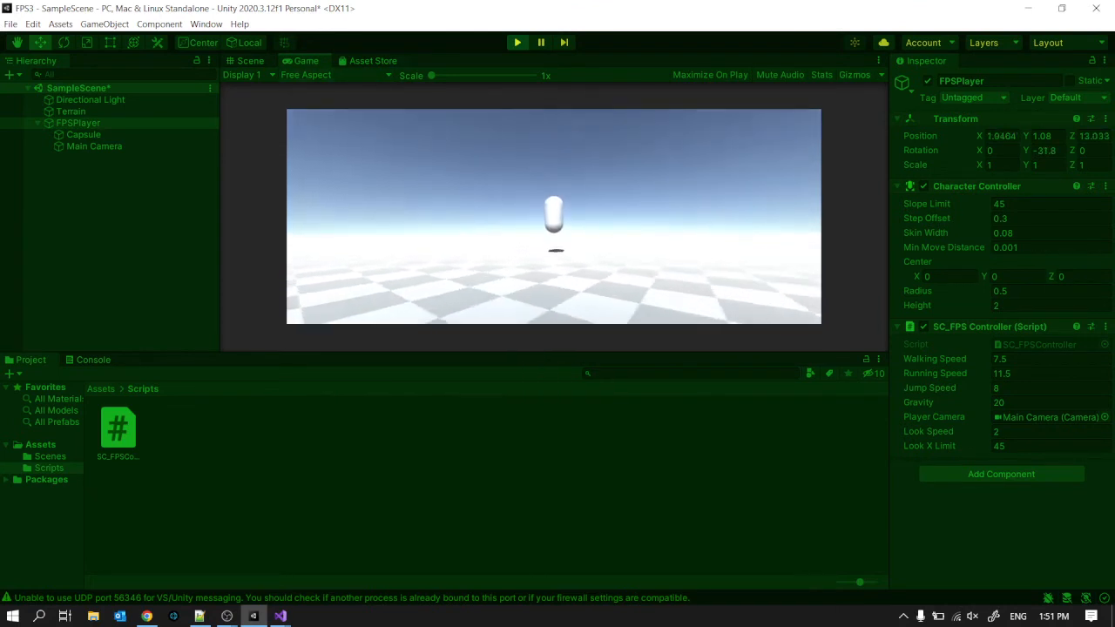
key("Escape")
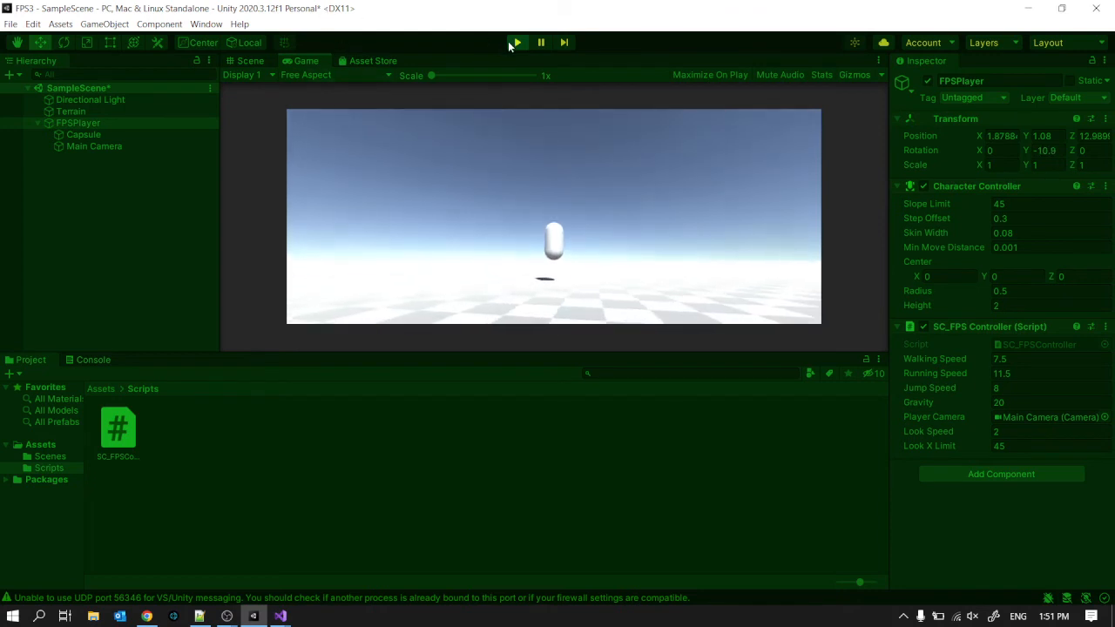
left_click(515, 43)
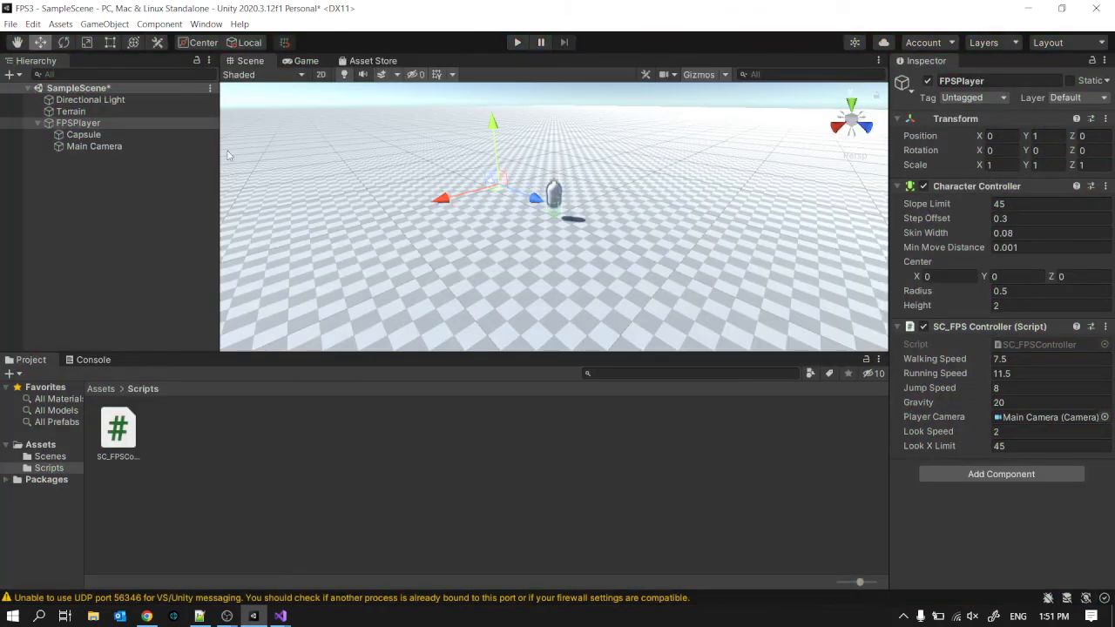
- Set the Main Camera's position to Z 0 and Y 1.7
left_click(82, 137)
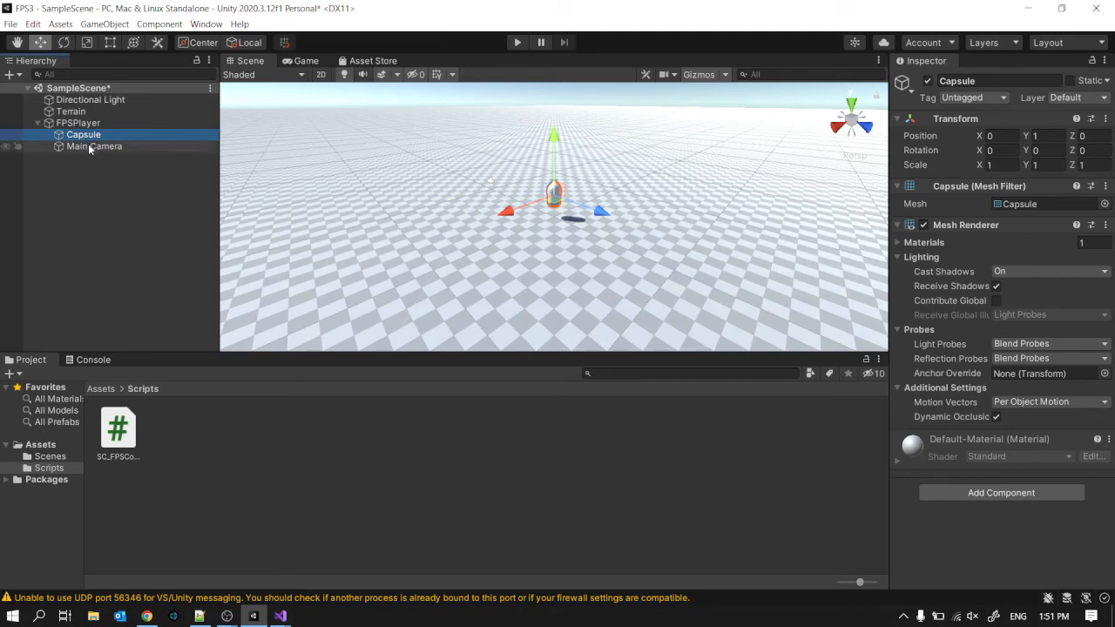
left_click(91, 147)
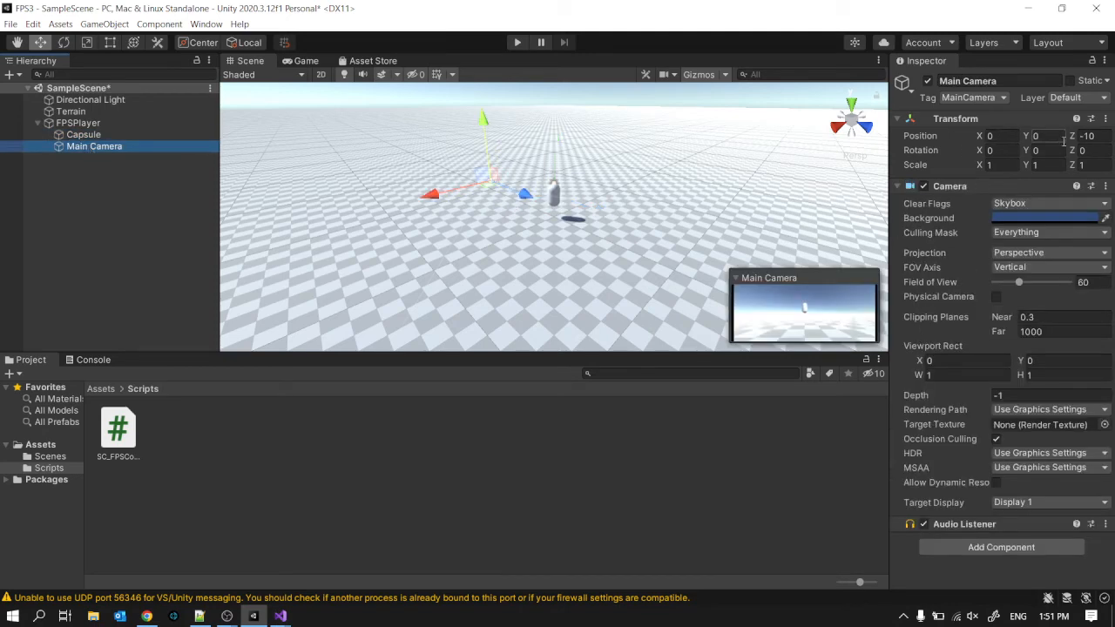
left_click(1094, 136)
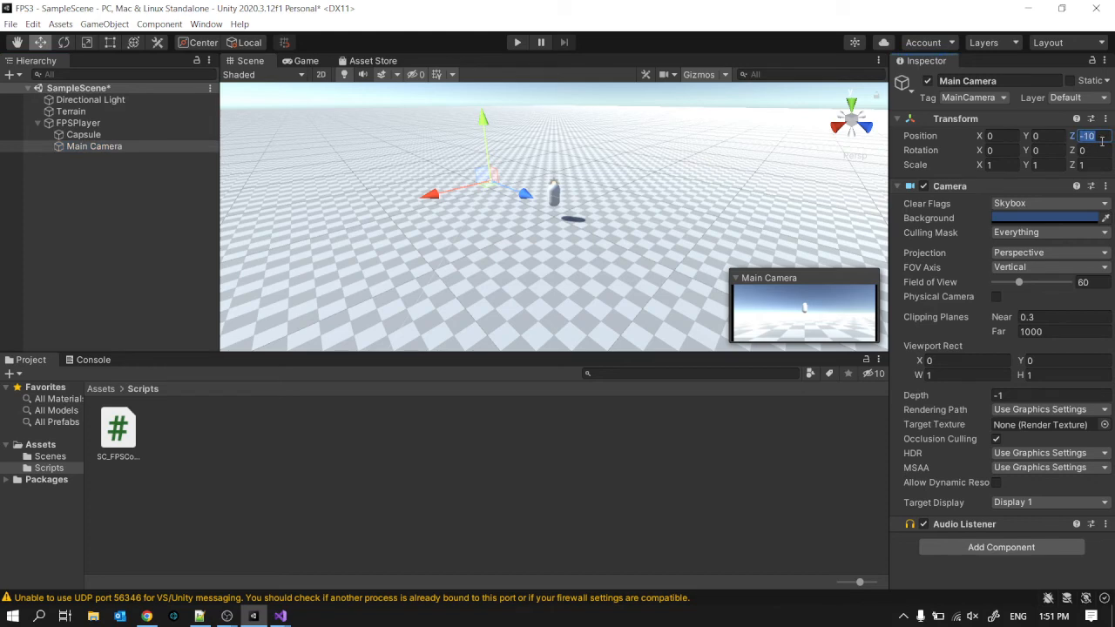
type("0")
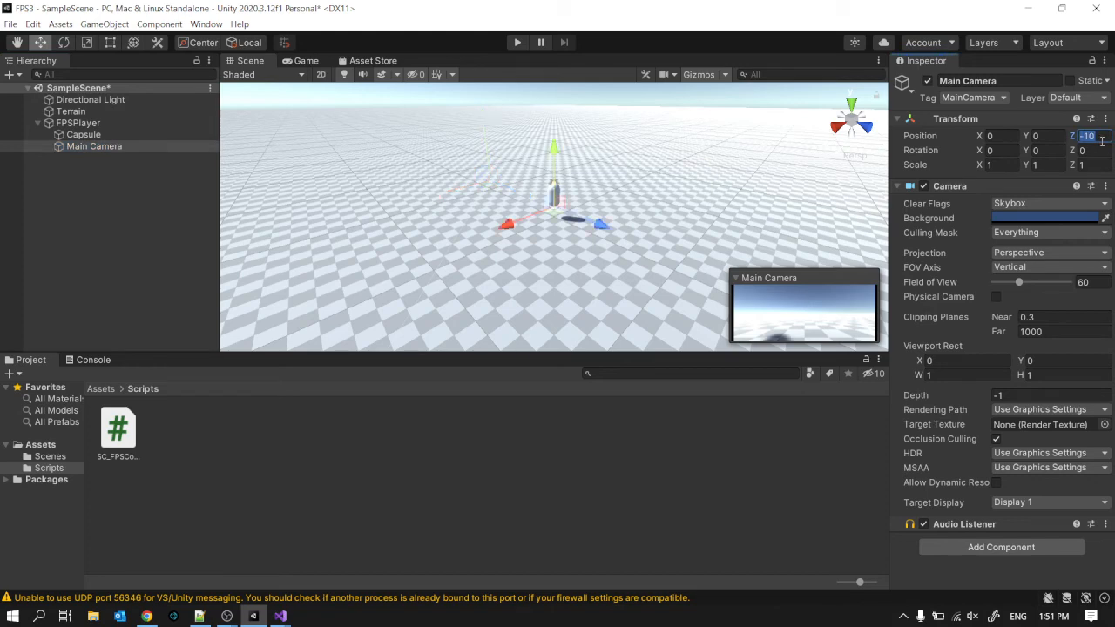
left_click(1051, 137)
type("1.")
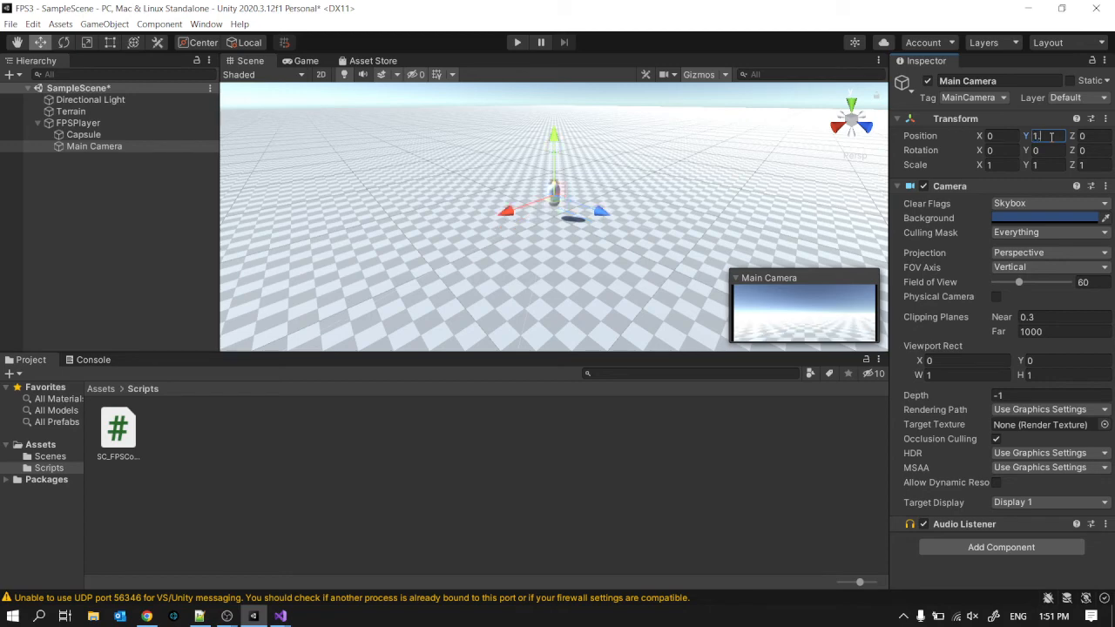
type("7")
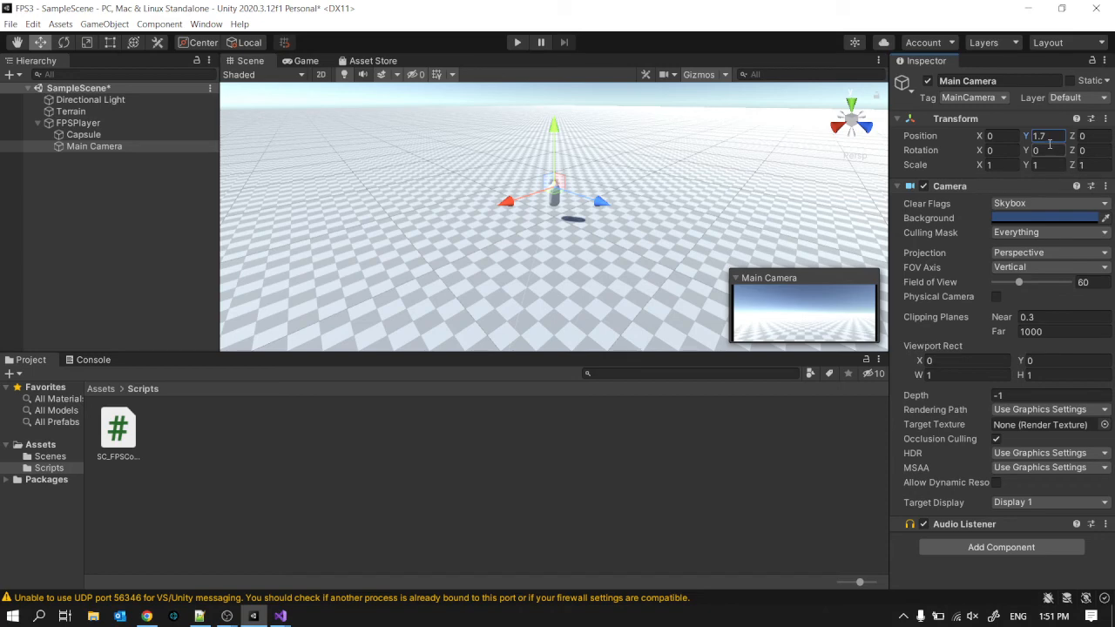
- Review the FPSPlayer, Capsule and Main Camera objects, test the camera view by playing the scene, and stop play mode
left_click(633, 495)
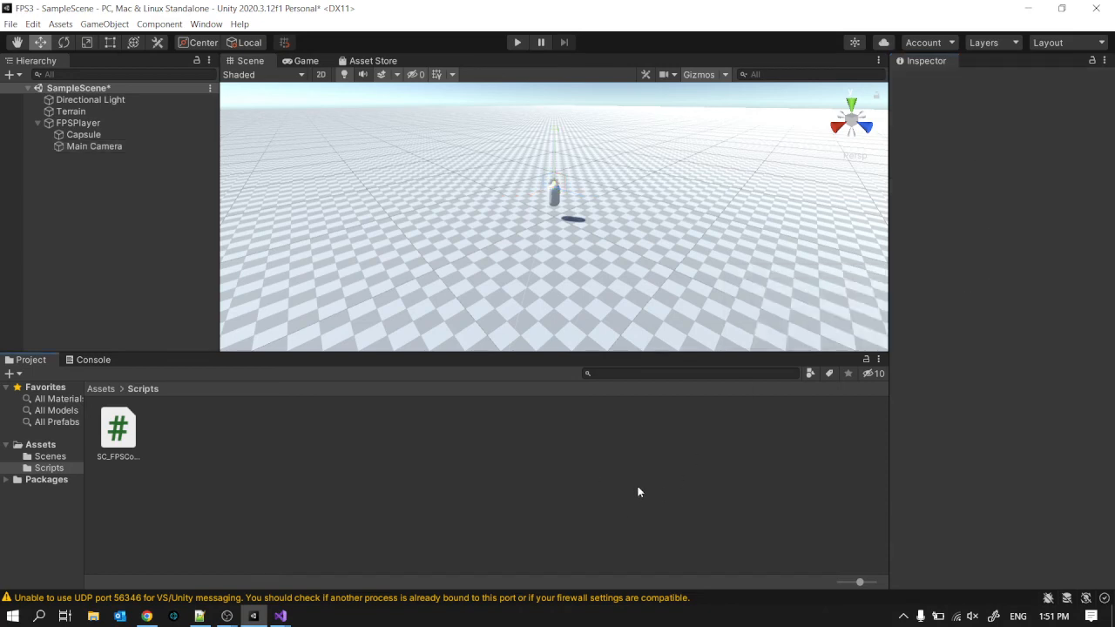
left_click(88, 127)
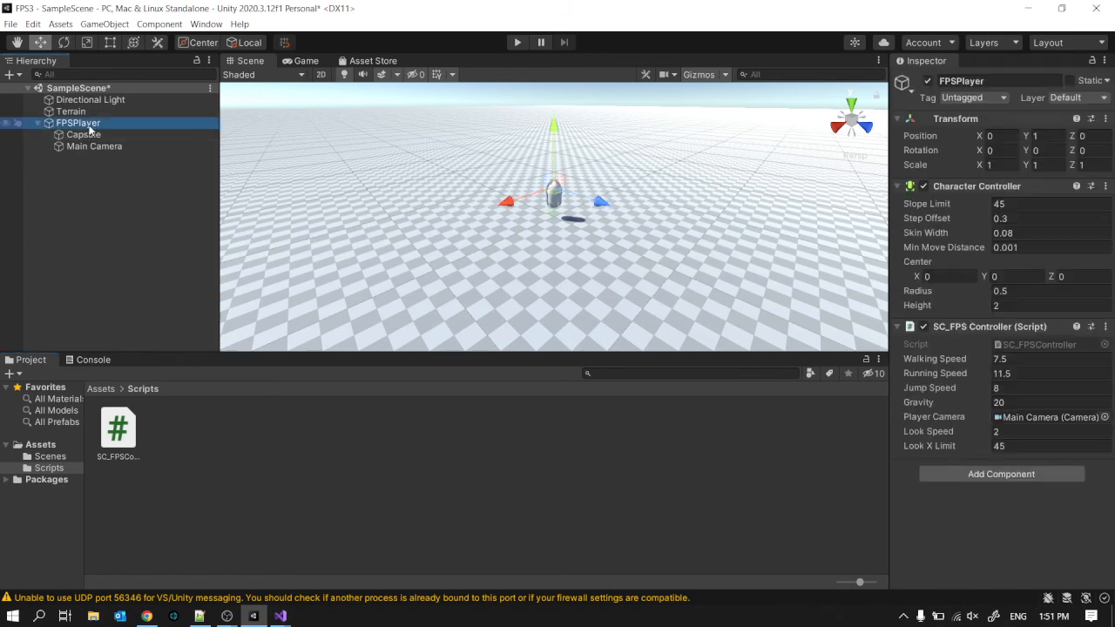
left_click(87, 135)
left_click(93, 148)
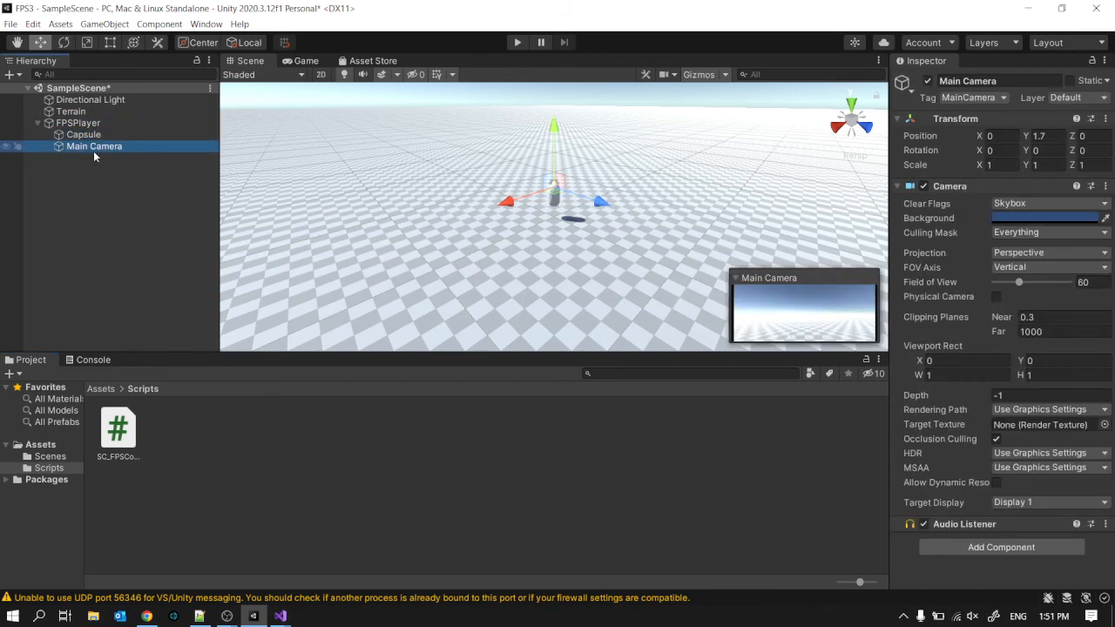
left_click(517, 44)
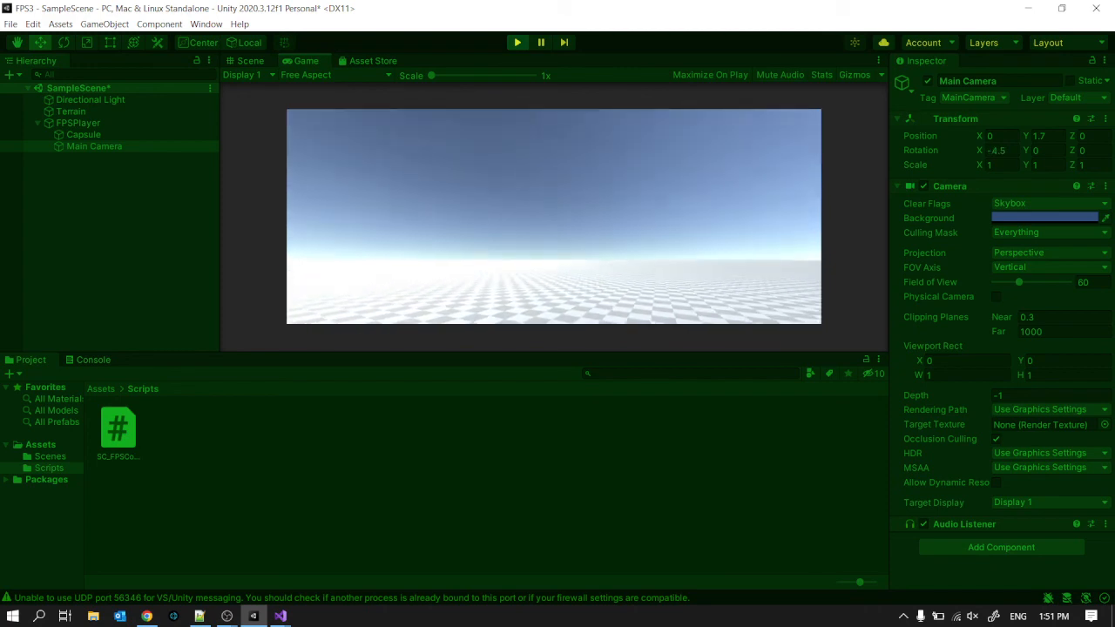
left_click(519, 41)
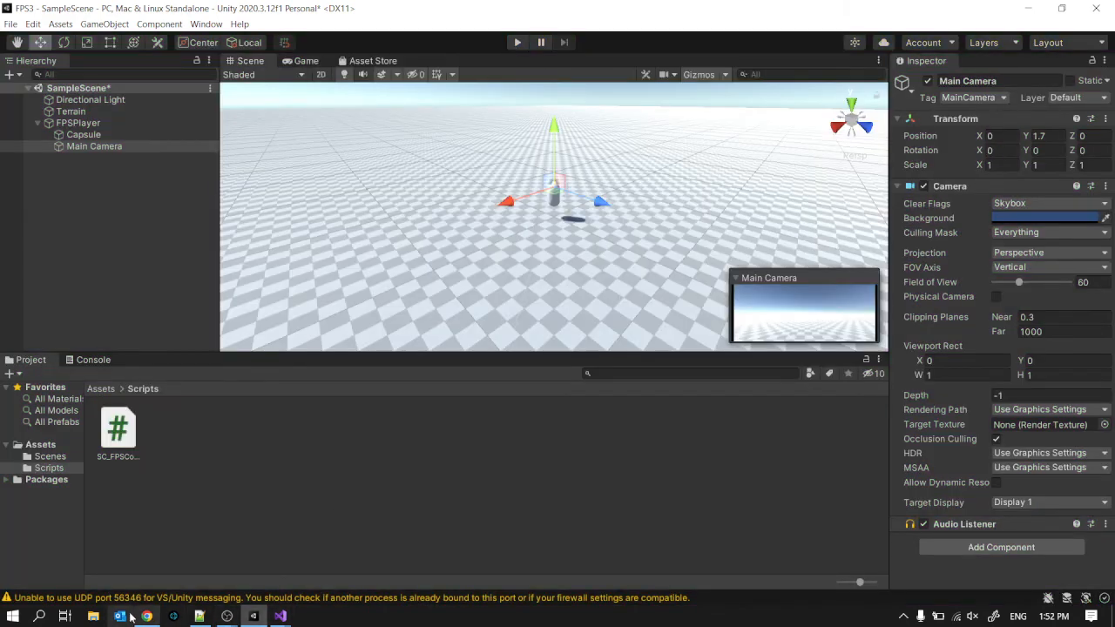
- Switch to Chrome and review the tutorial's SC_FPSController code, from its movement logic to the player and camera rotation
left_click(147, 616)
scroll(402, 412, "up", 8)
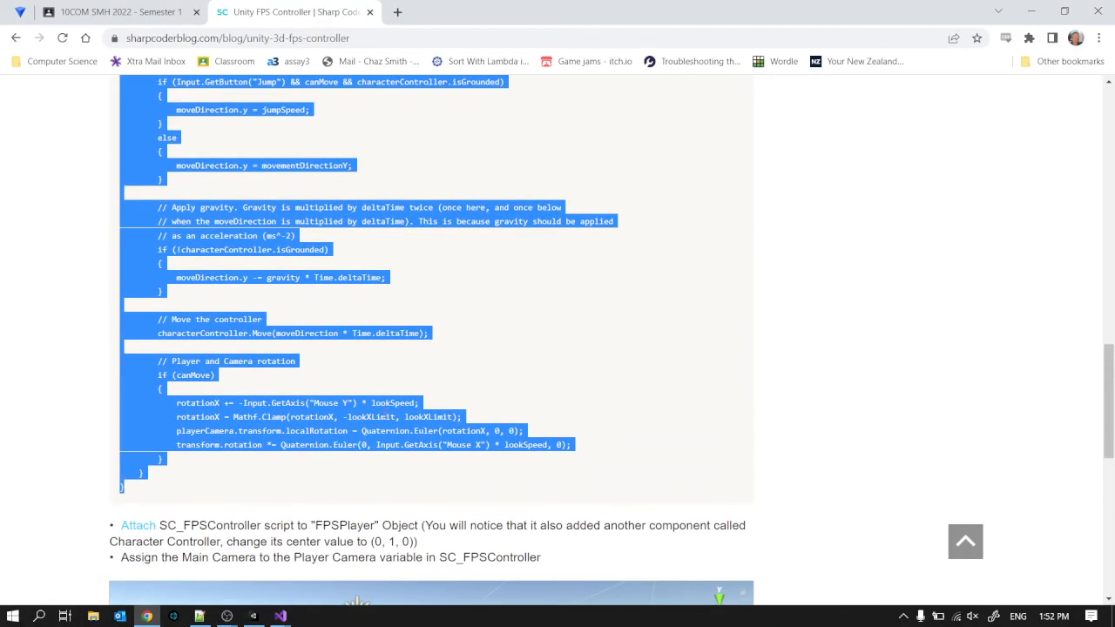
scroll(380, 420, "up", 1)
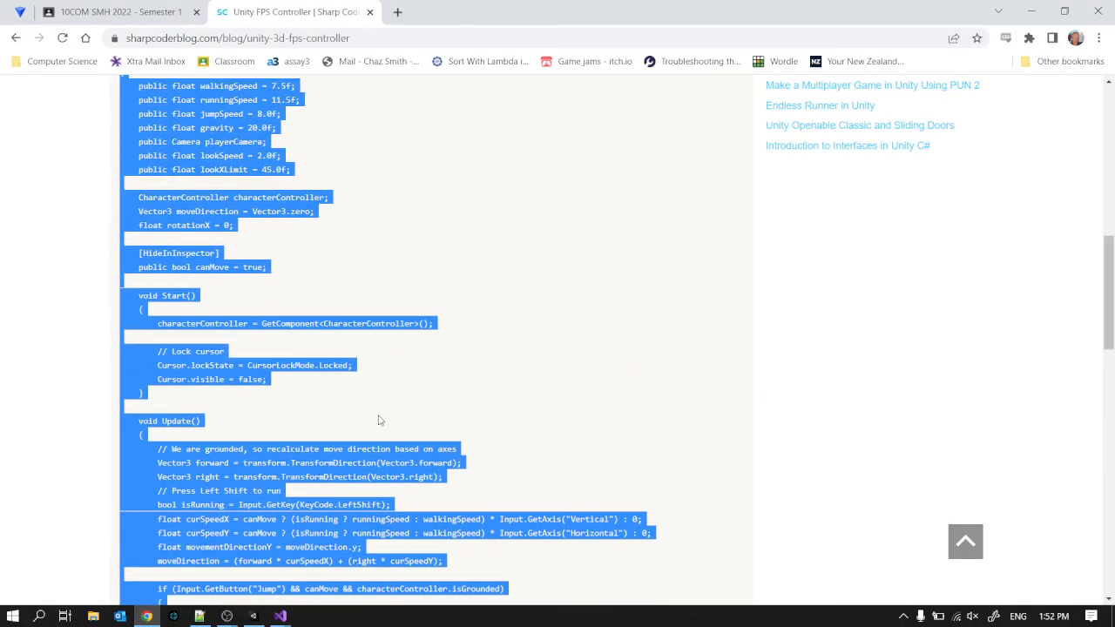
scroll(374, 417, "down", 3)
left_click(372, 414)
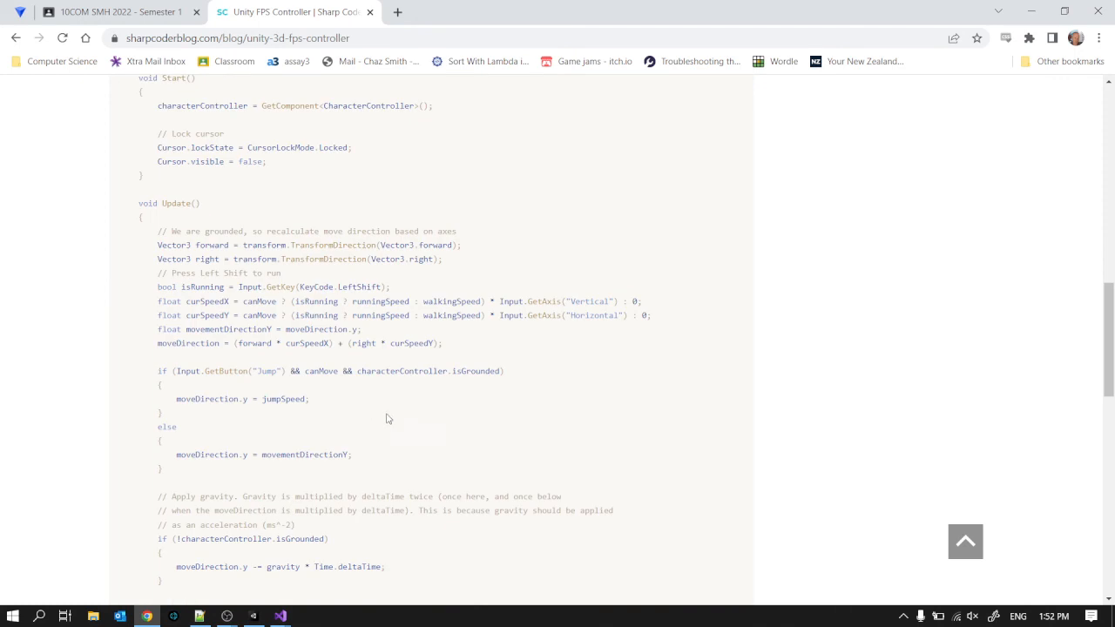
scroll(532, 400, "down", 2)
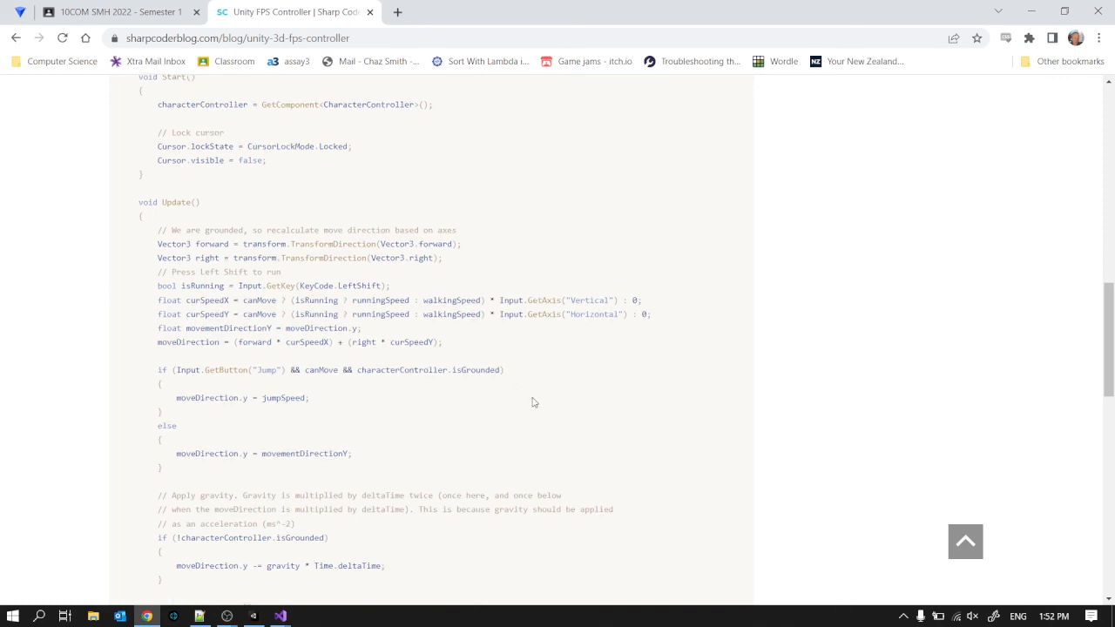
scroll(493, 440, "down", 2)
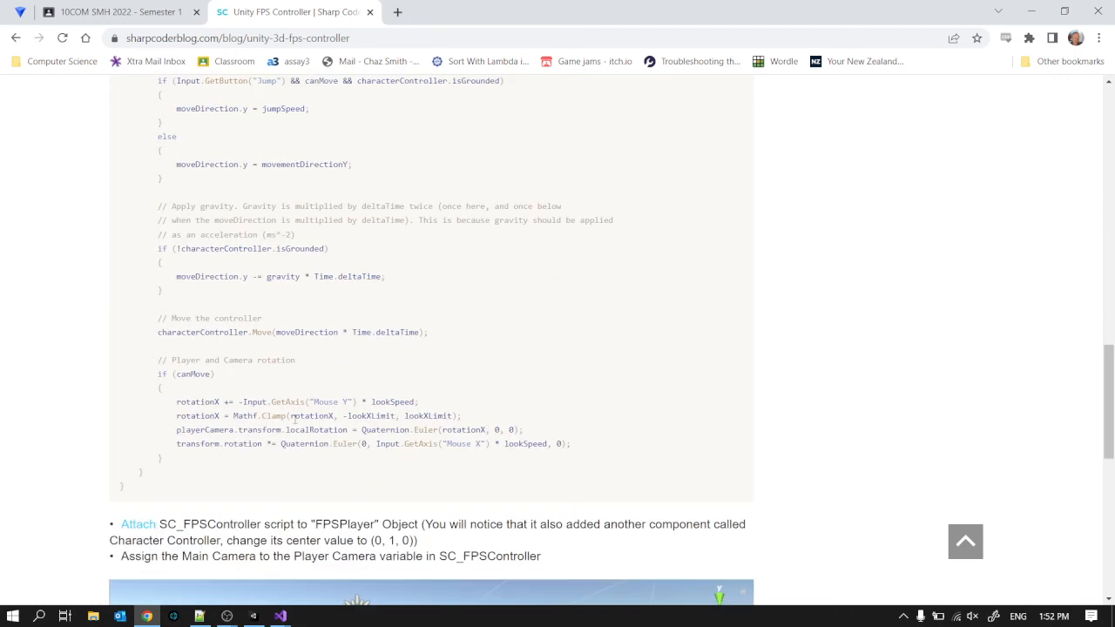